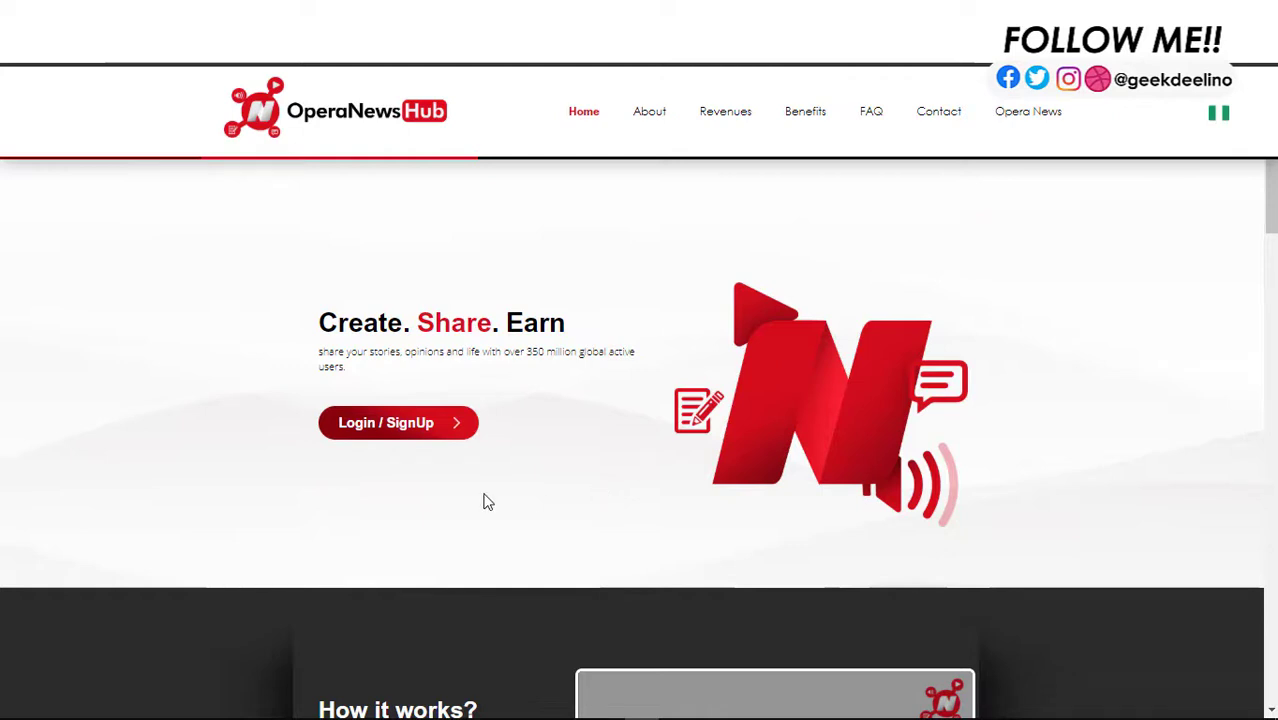
# Log in to Opera News Hub with Facebook and open the page for creating a new article.
pyautogui.click(446, 437)
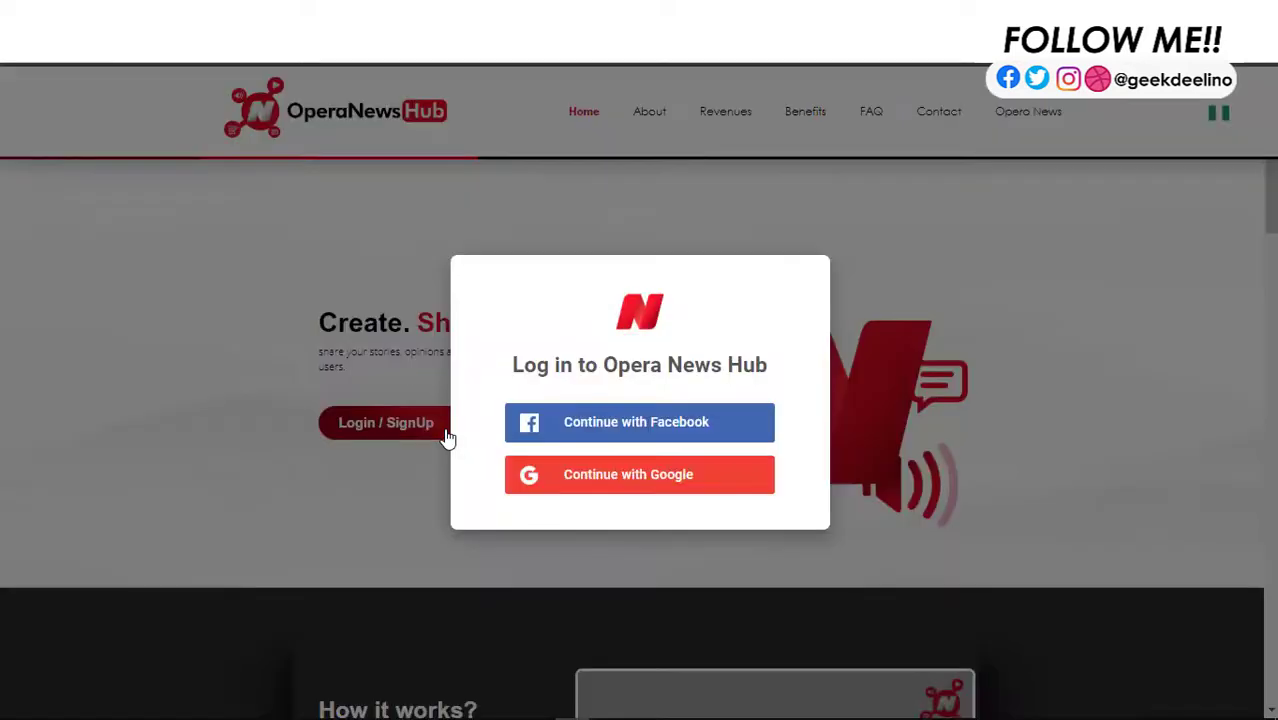
pyautogui.click(674, 436)
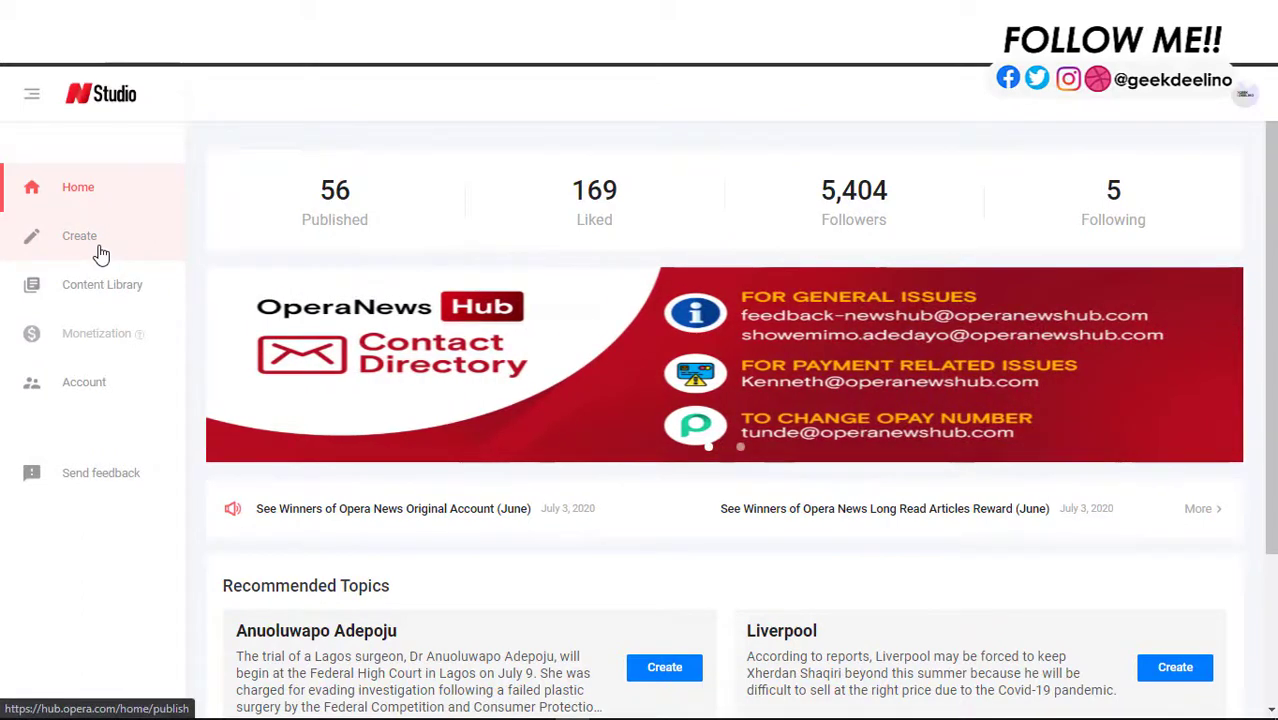
pyautogui.click(98, 251)
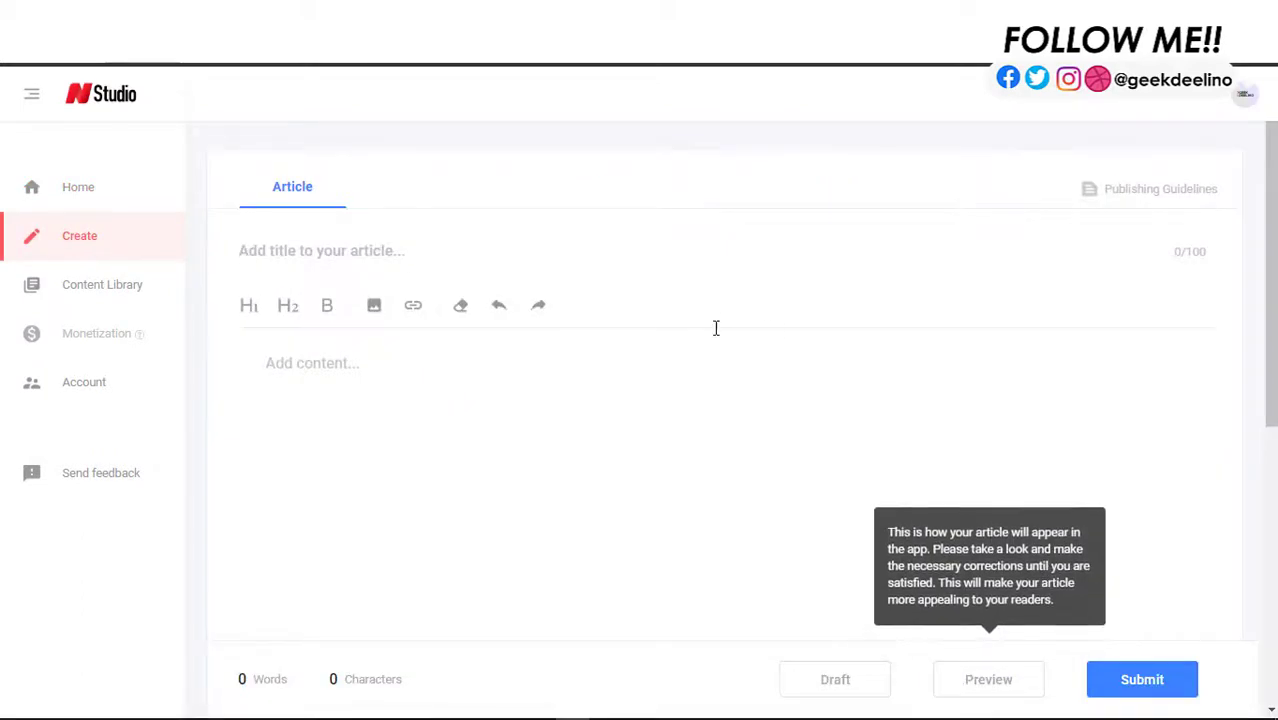
# Open the Publishing Guidelines in a new browser tab.
pyautogui.rightClick(1155, 203)
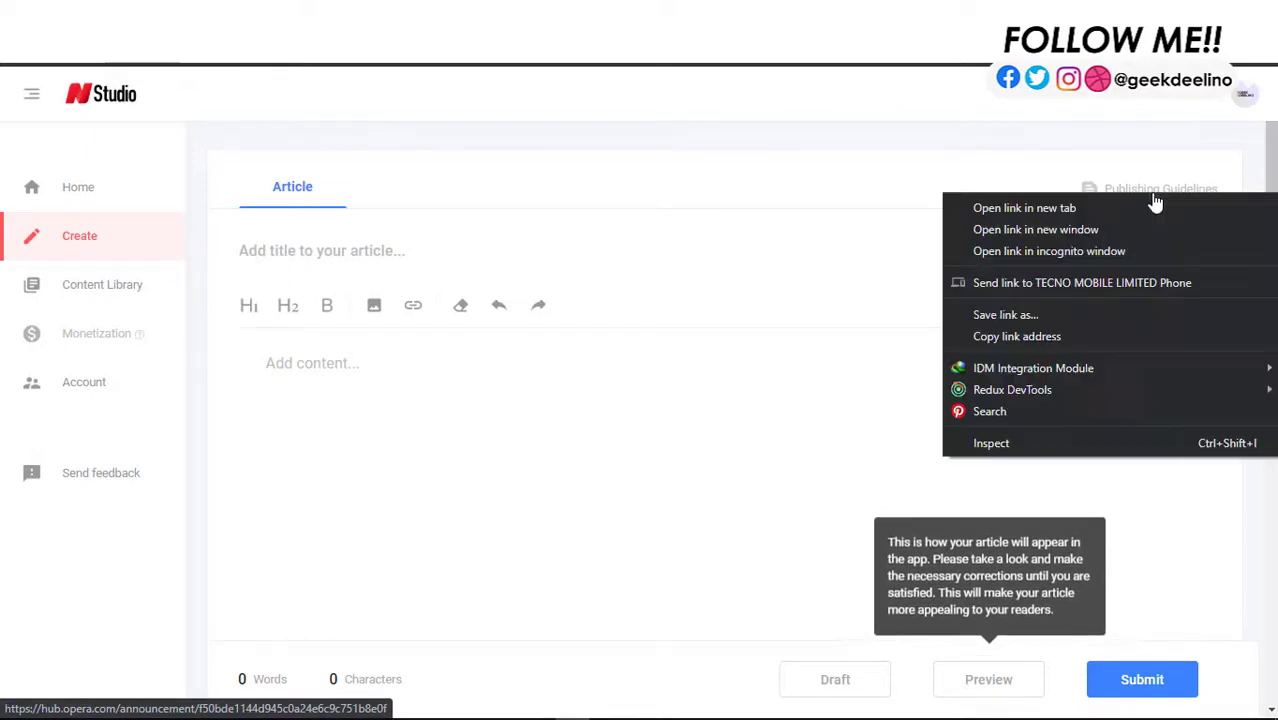
pyautogui.click(1148, 207)
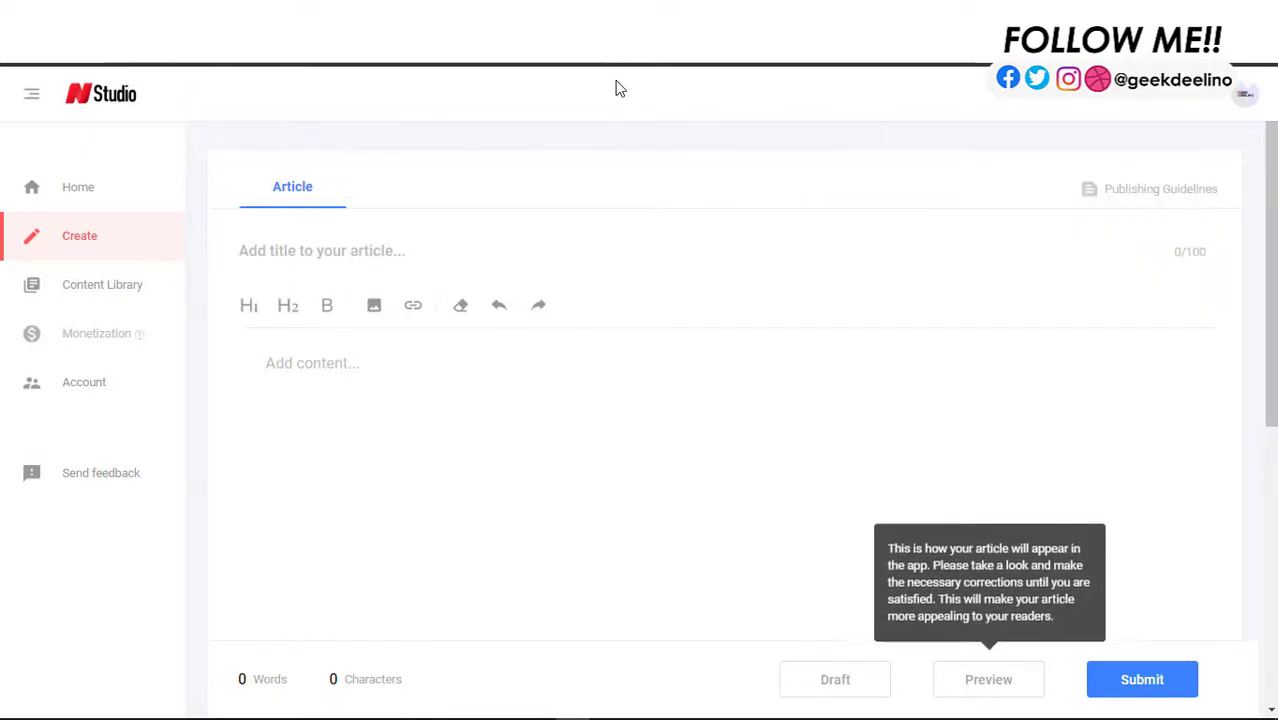
pyautogui.click(751, 426)
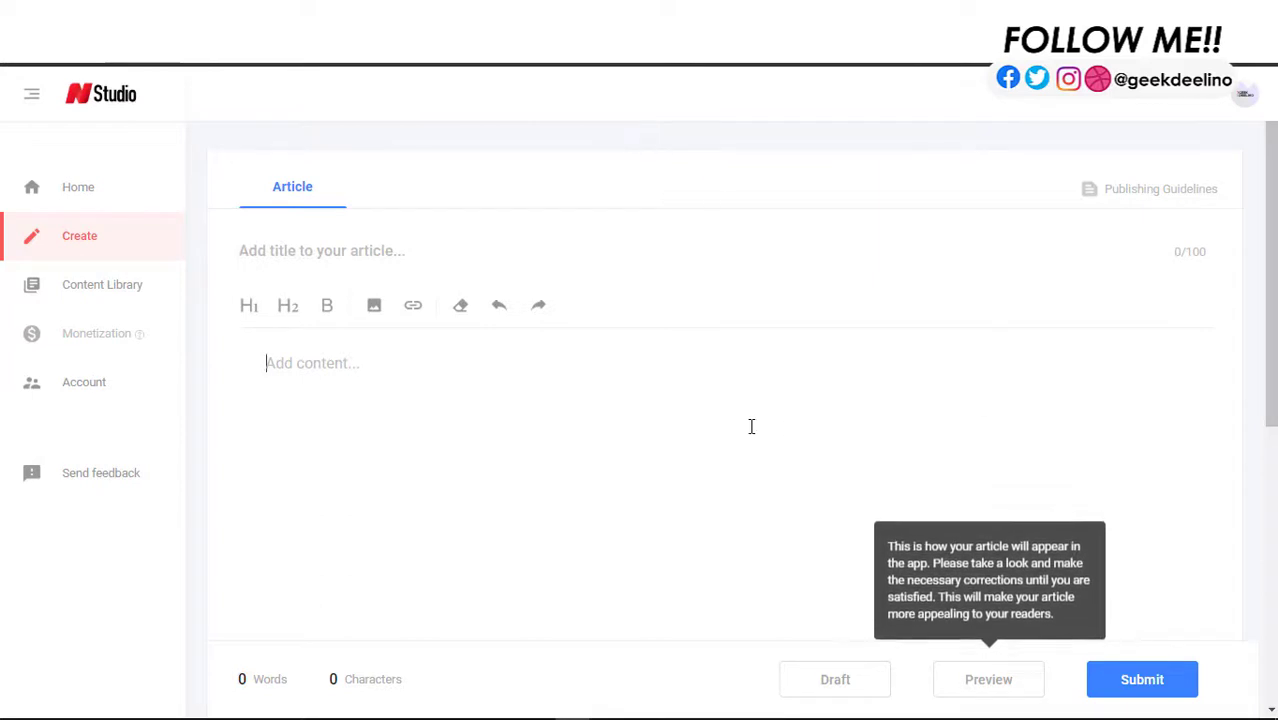
pyautogui.press('F5')
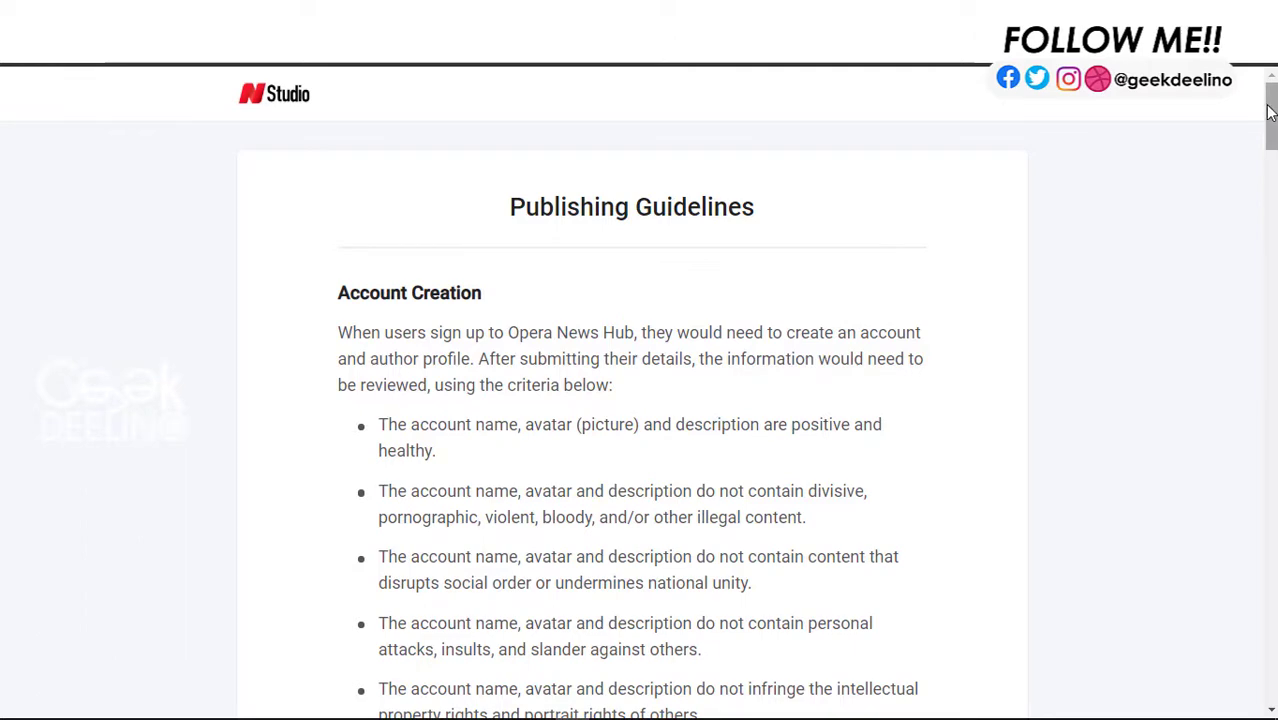
# Read through the Publishing Guidelines down to the Plagiarism section and highlight its heading.
pyautogui.moveTo(1269, 112); pyautogui.dragTo(1273, 240)
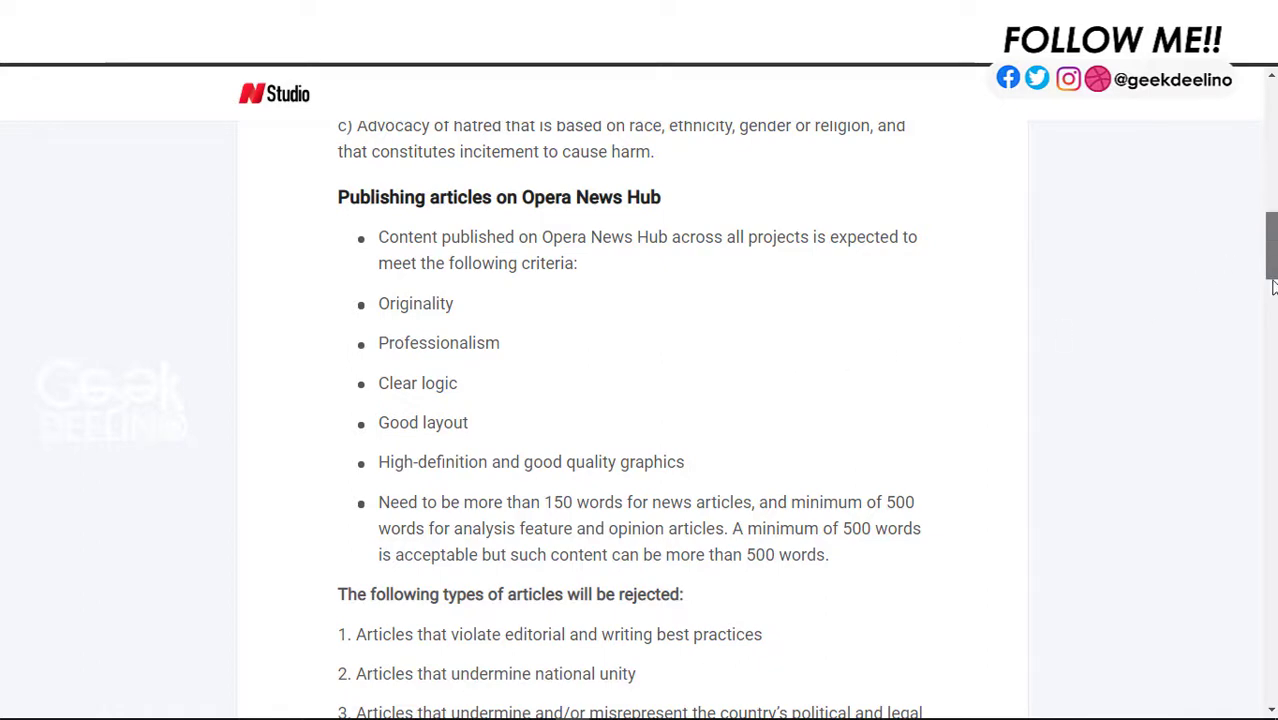
pyautogui.moveTo(1273, 258); pyautogui.dragTo(1273, 621)
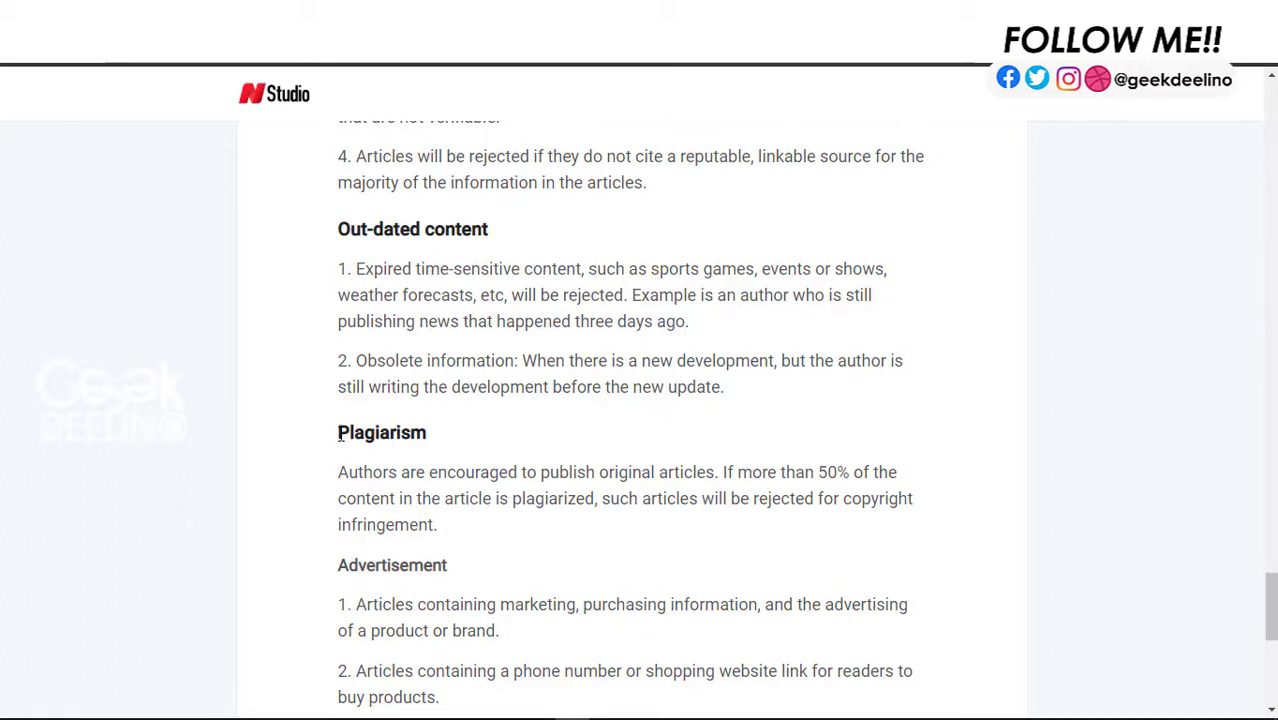
pyautogui.doubleClick(380, 437)
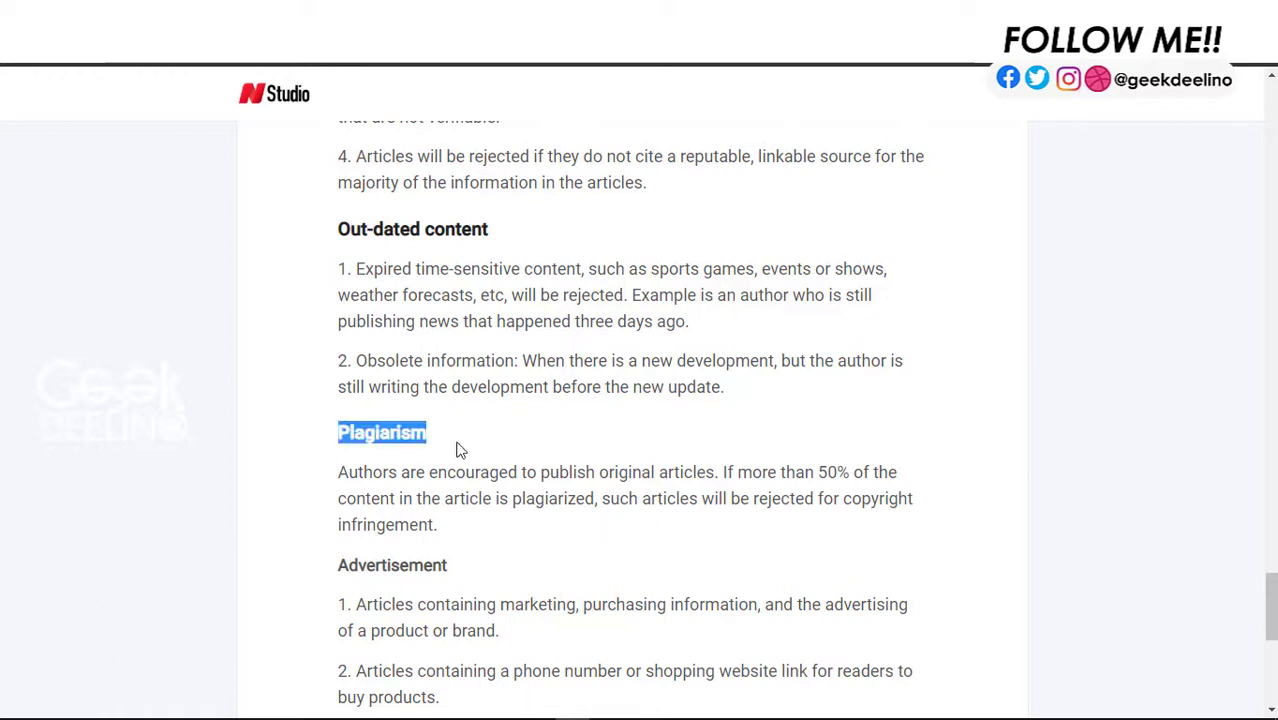
pyautogui.click(442, 451)
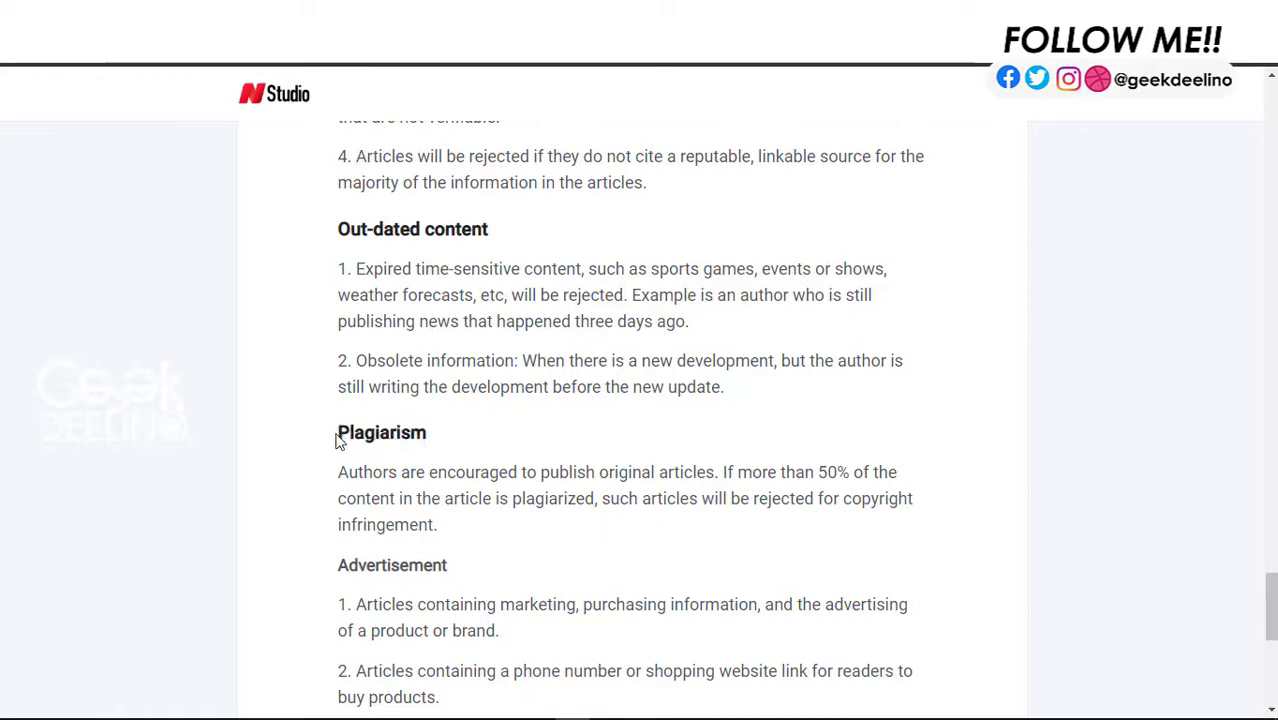
pyautogui.moveTo(337, 434); pyautogui.dragTo(430, 440)
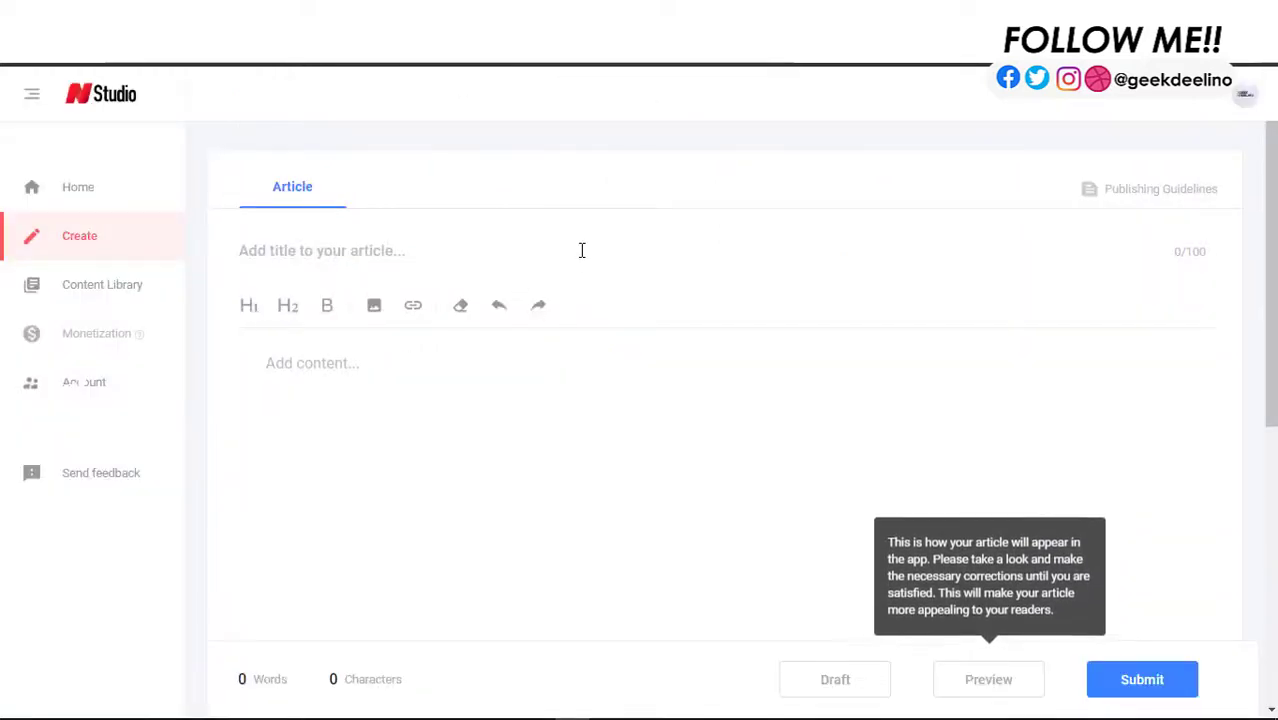
# Look over the empty article form, including its title, content, thumbs and topic fields.
pyautogui.click(403, 248)
pyautogui.click(439, 400)
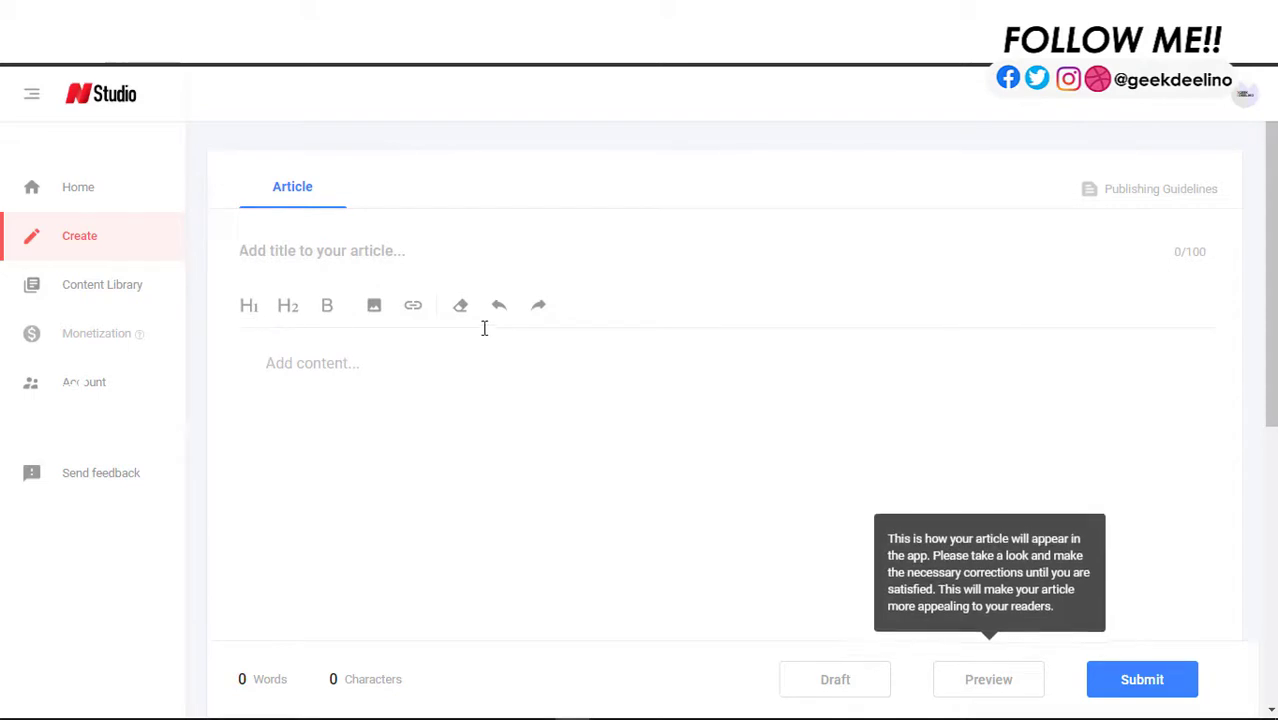
pyautogui.moveTo(1268, 315); pyautogui.dragTo(1271, 505)
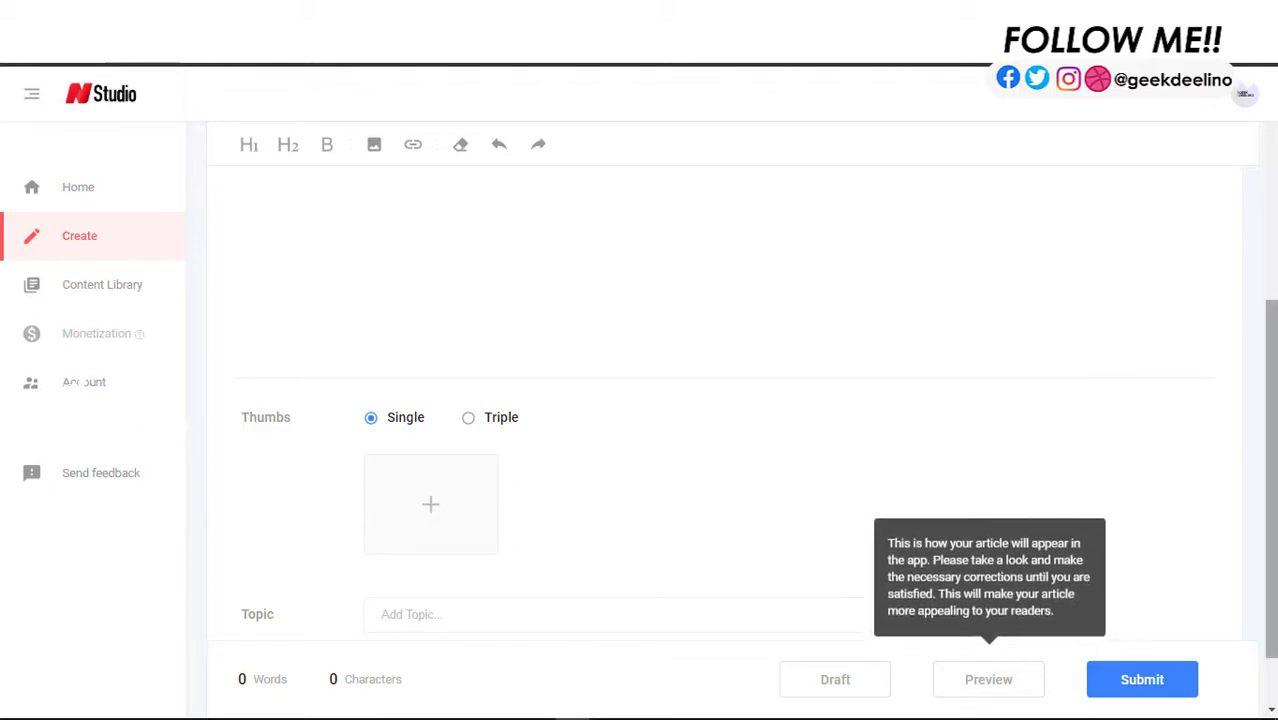
pyautogui.moveTo(1270, 380); pyautogui.dragTo(1268, 424)
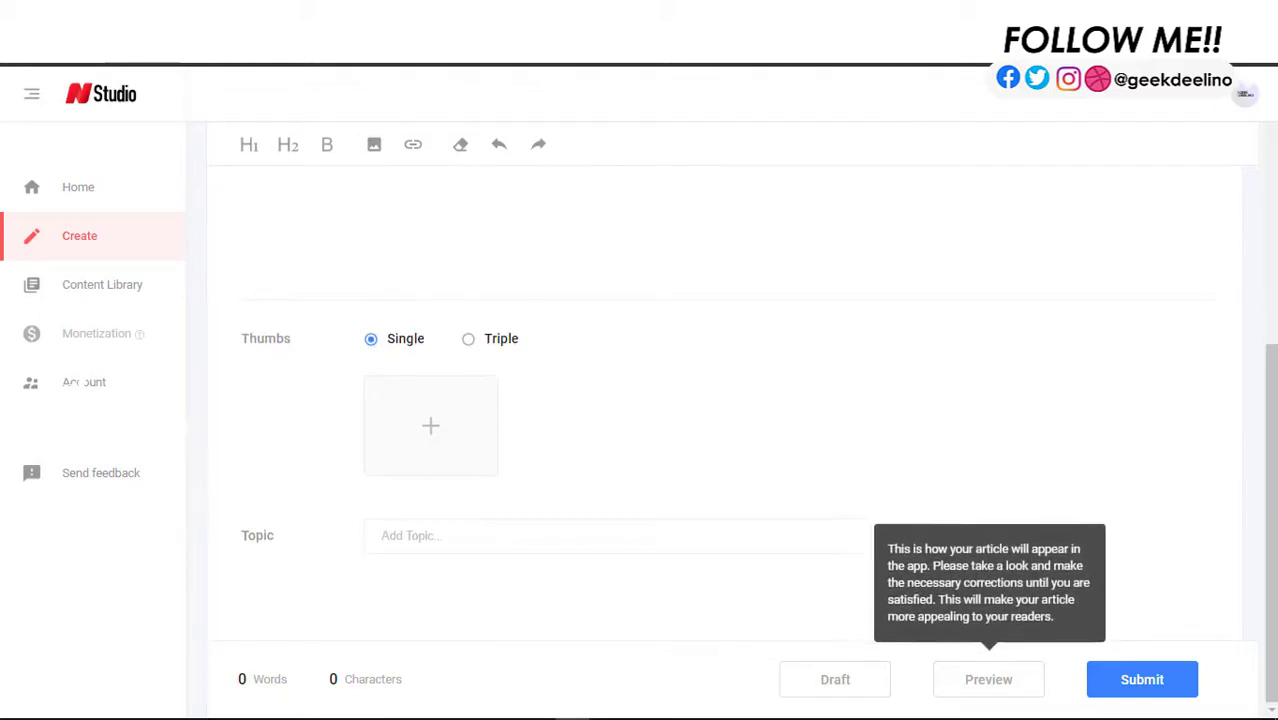
pyautogui.scroll(5, 1247, 237)
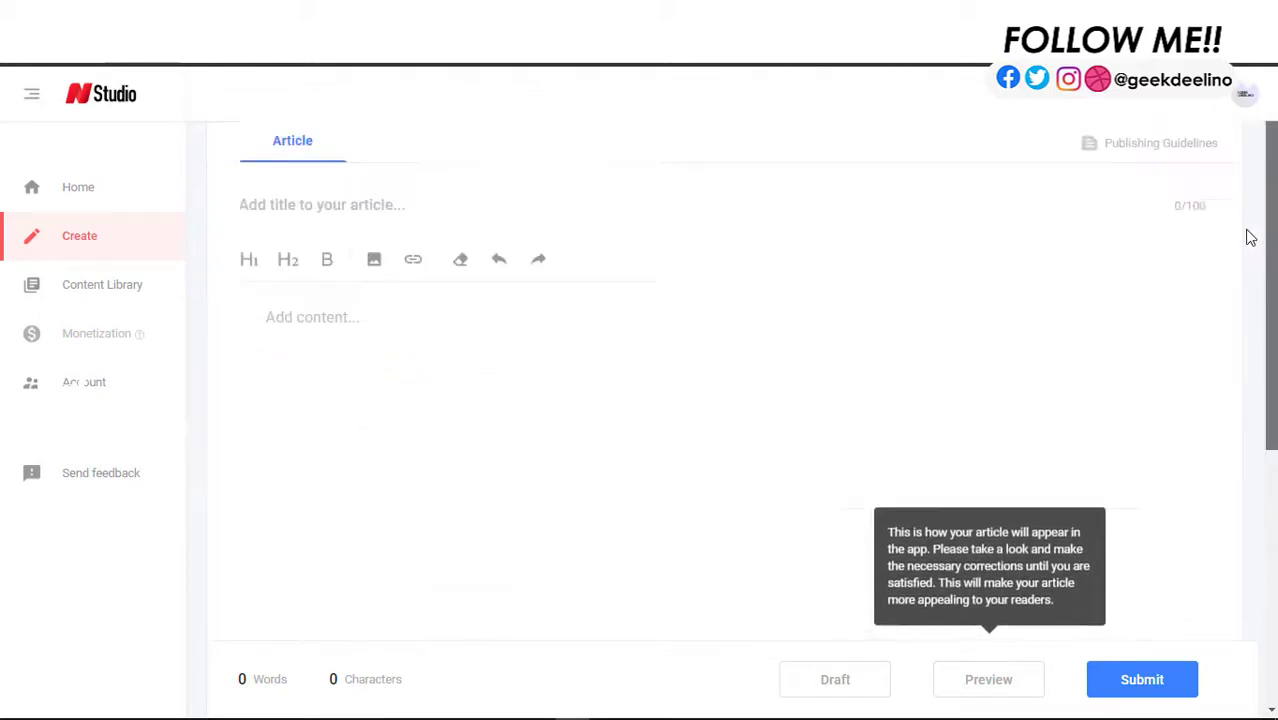
pyautogui.click(496, 240)
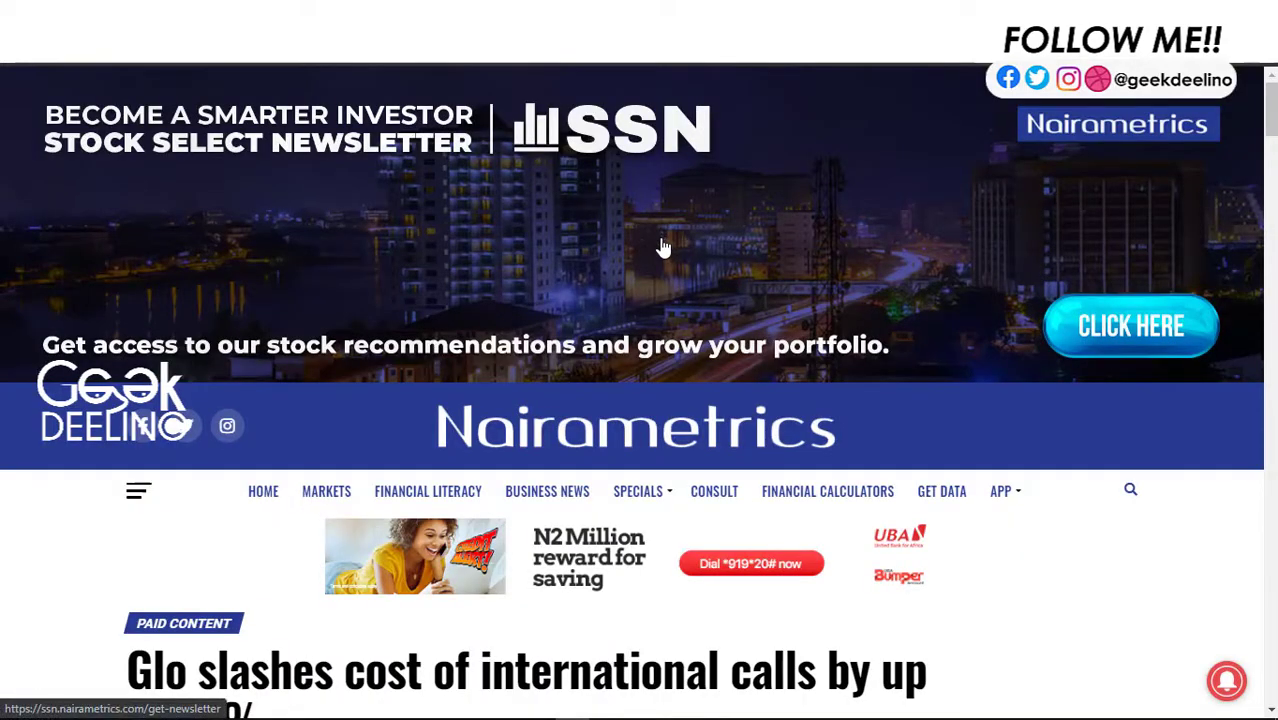
# Examine the headline of the Nairametrics article about Glo slashing the cost of international calls.
pyautogui.scroll(-4, 663, 247)
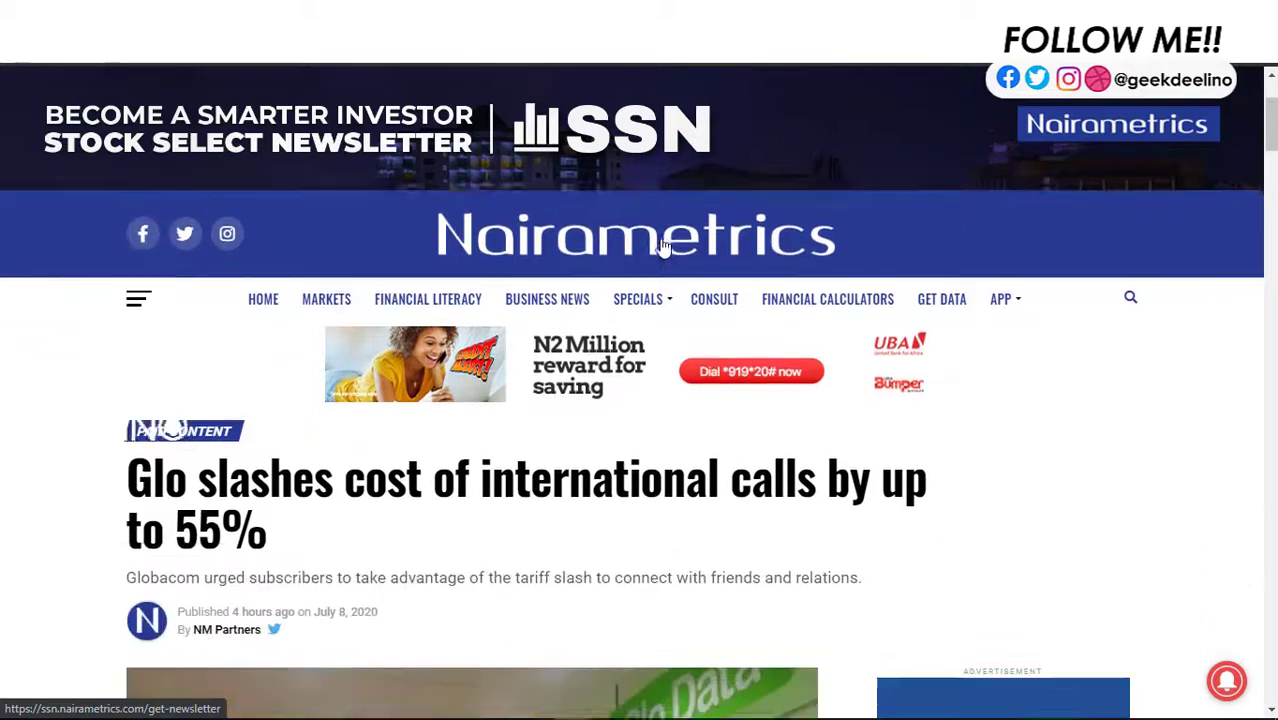
pyautogui.scroll(-1, 663, 247)
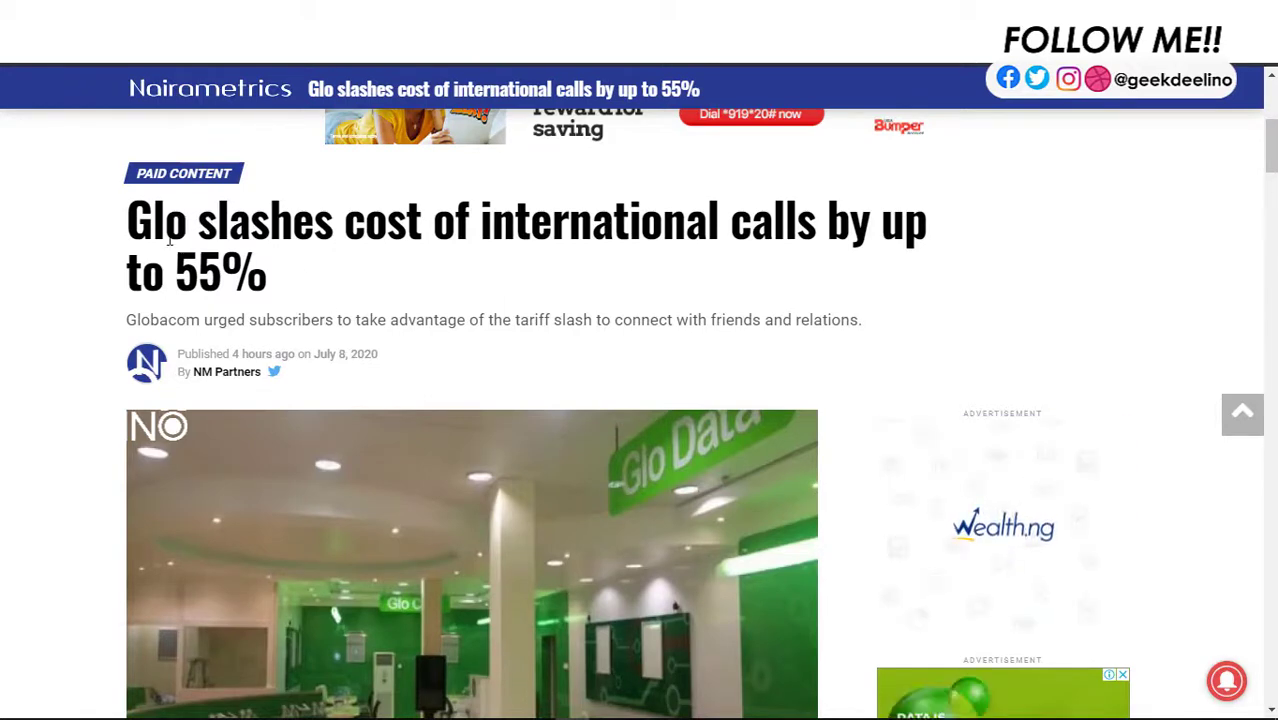
pyautogui.moveTo(128, 225); pyautogui.dragTo(289, 279)
pyautogui.click(283, 286)
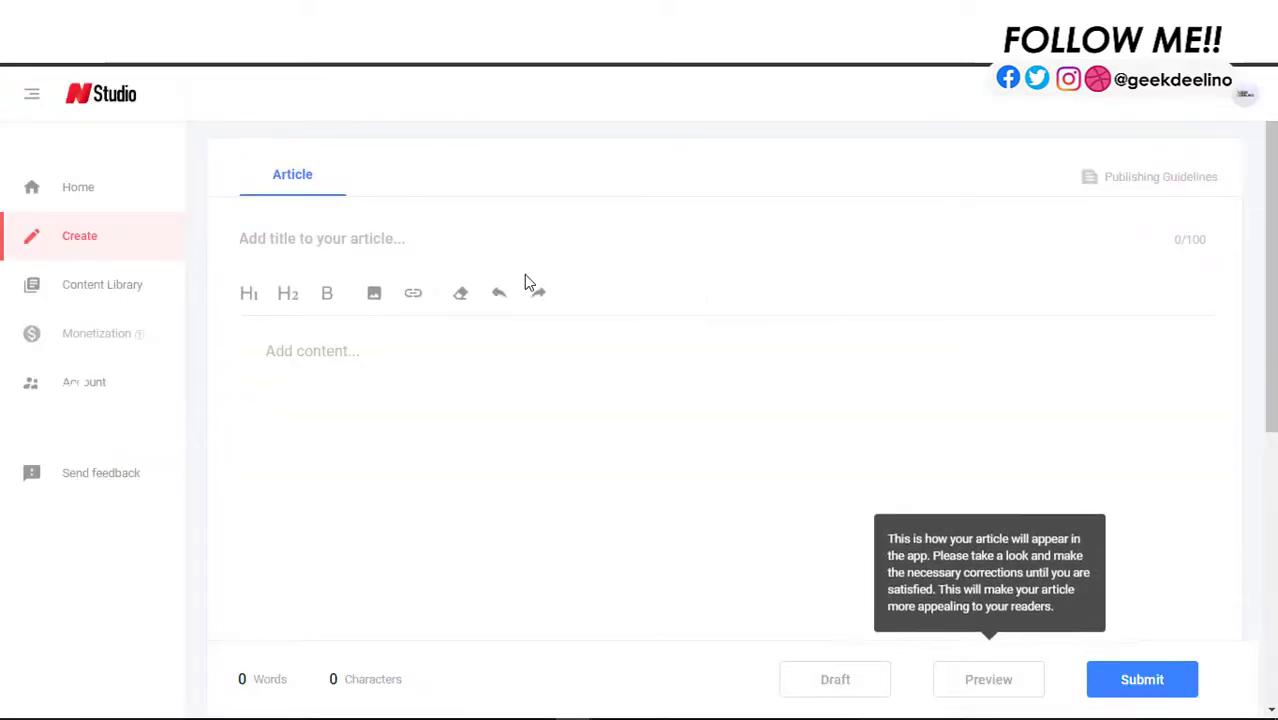
# Enter the article title "Cost of International Calls has been slashed to 55% by Global".
pyautogui.write('Cost of ')
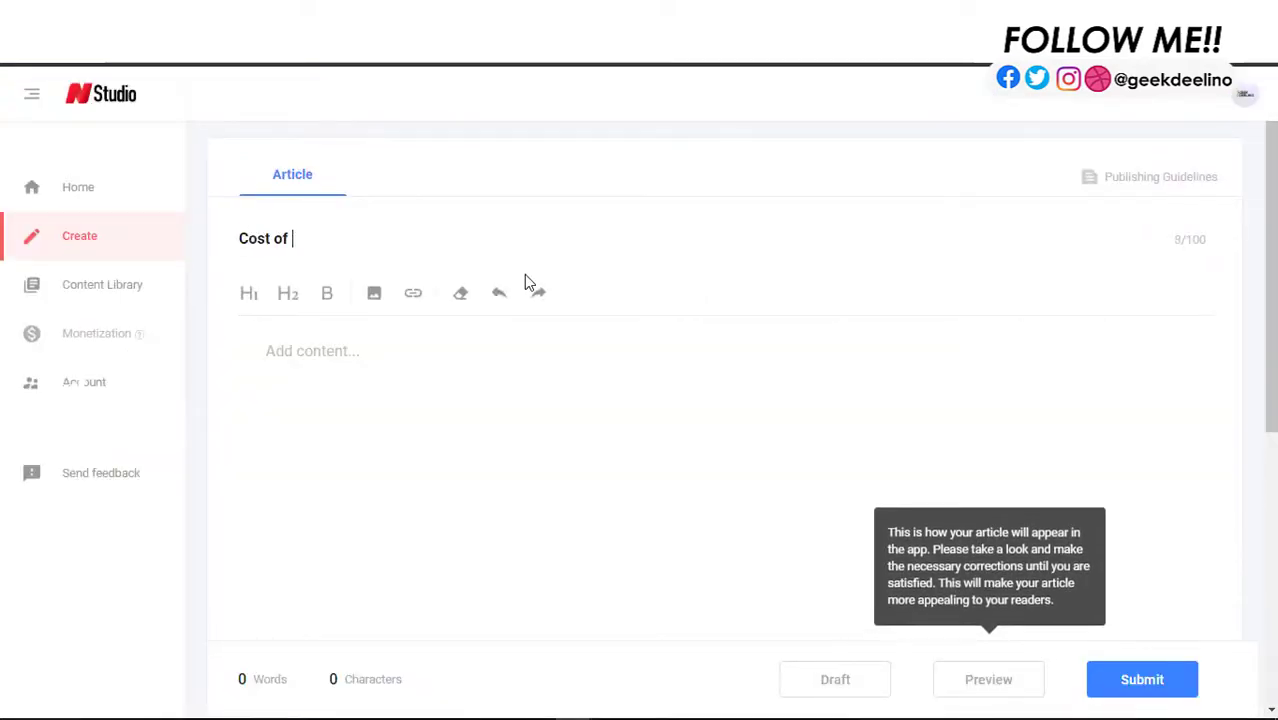
pyautogui.write('Internati')
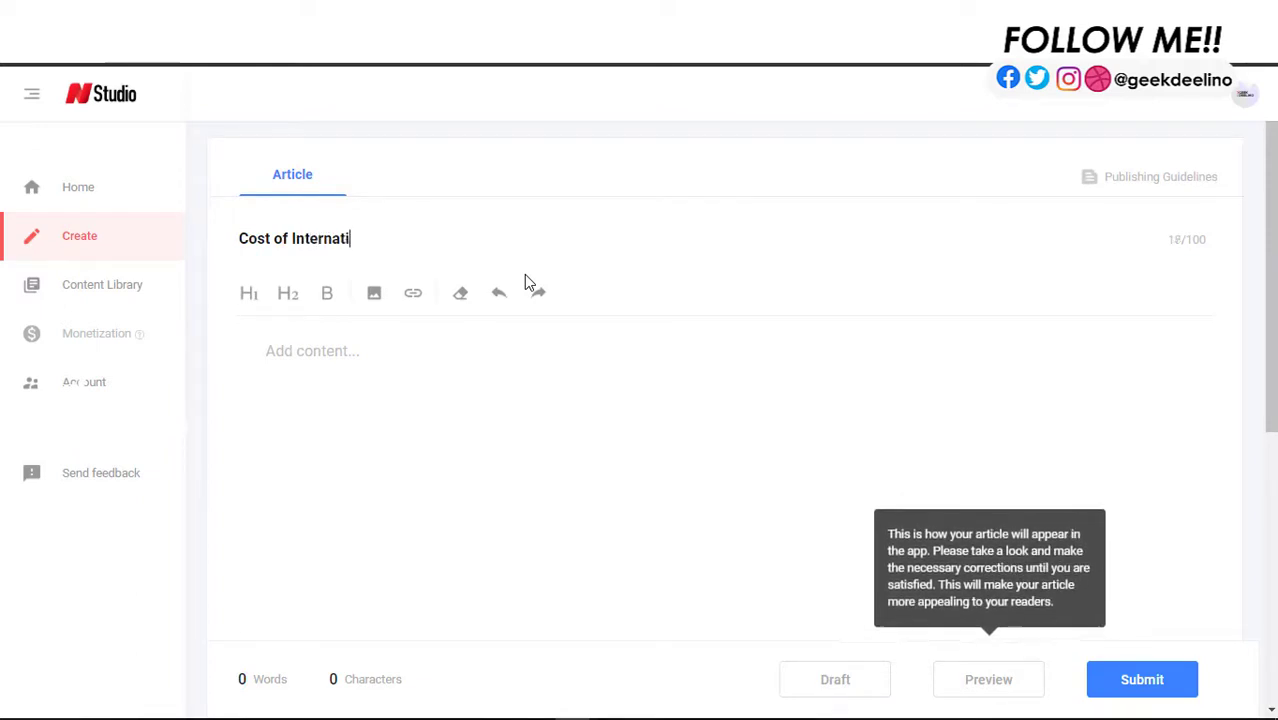
pyautogui.write('onal Call')
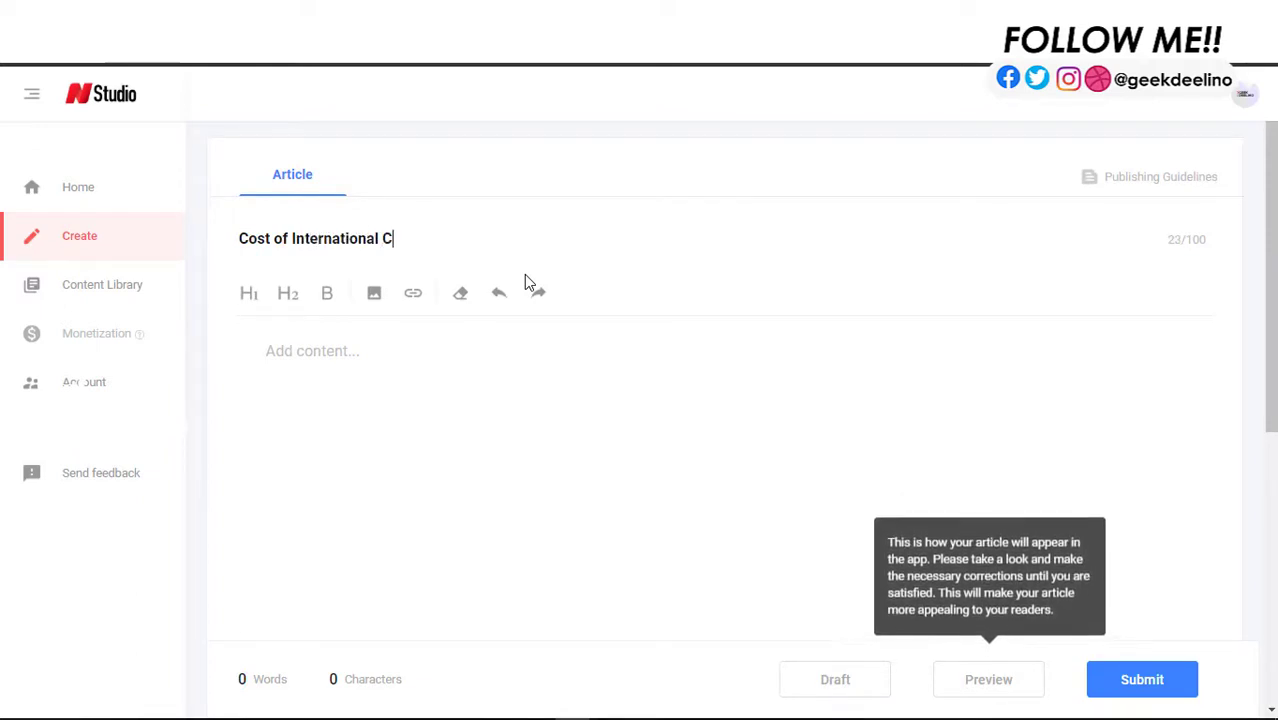
pyautogui.write('s')
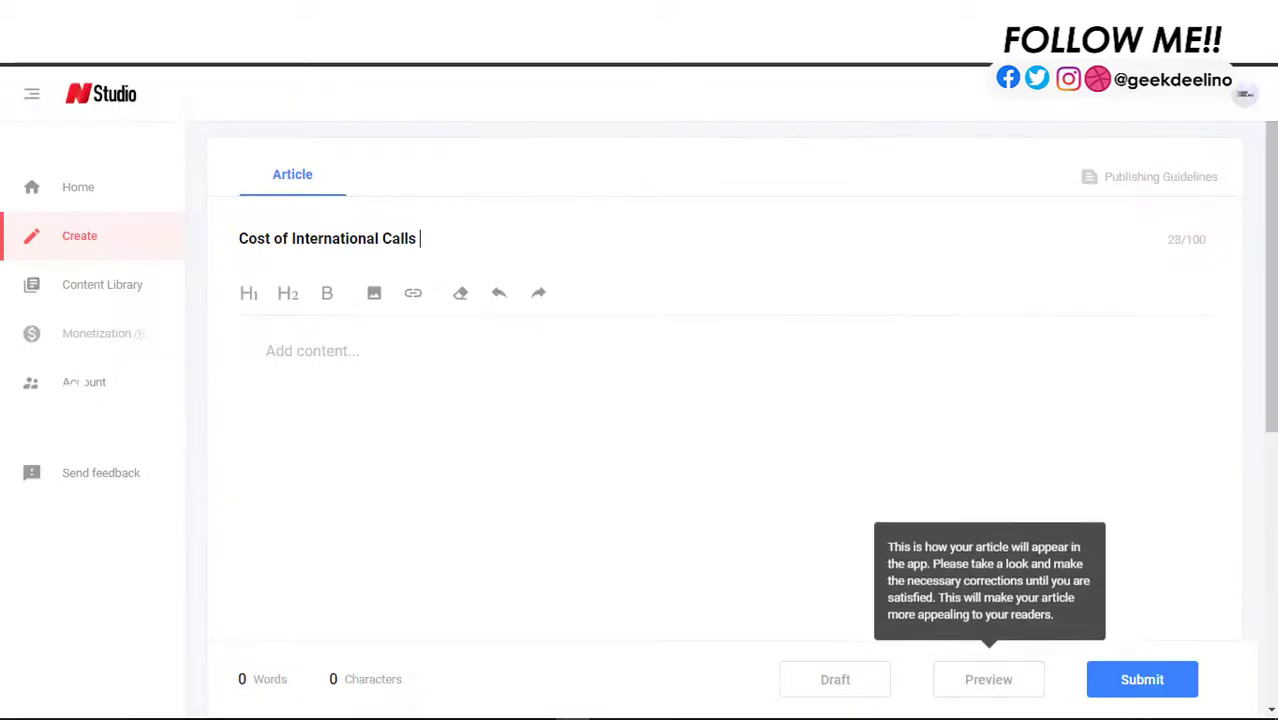
pyautogui.write('has been sla')
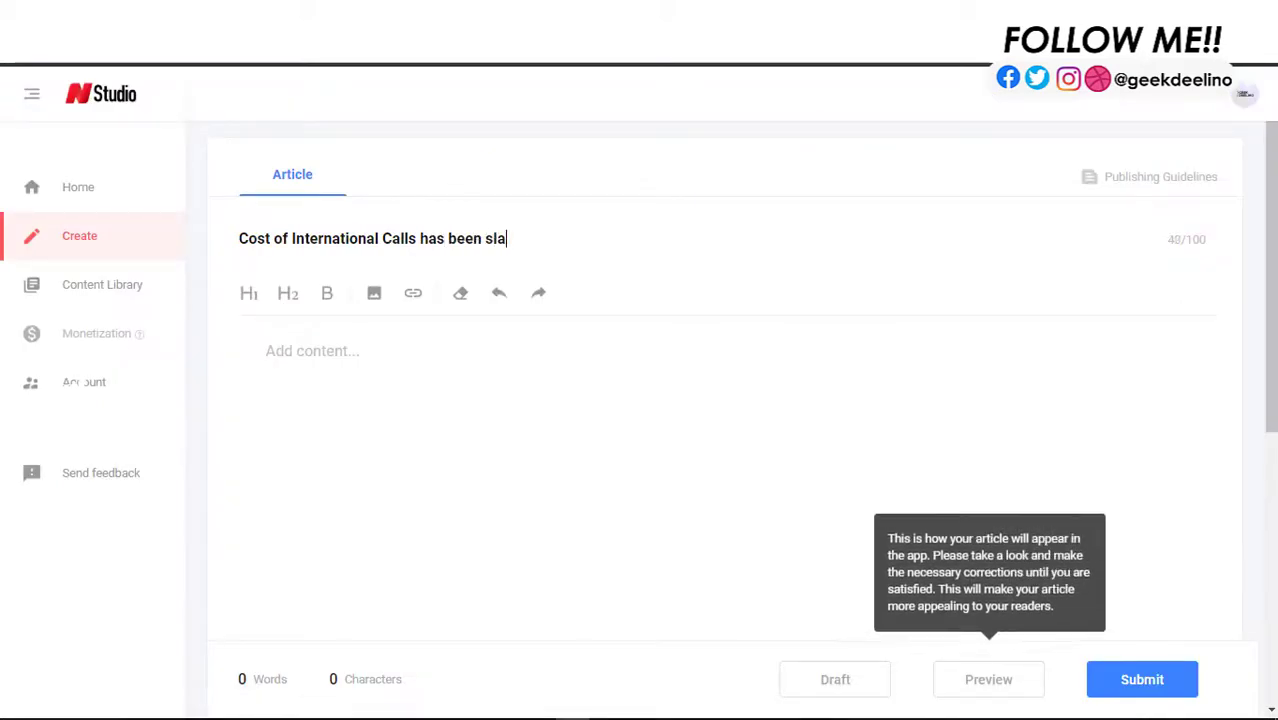
pyautogui.write('shed')
pyautogui.press('BackSpace')
pyautogui.press('BackSpace')
pyautogui.press('BackSpace')
pyautogui.write('shed to 55% by Globa')
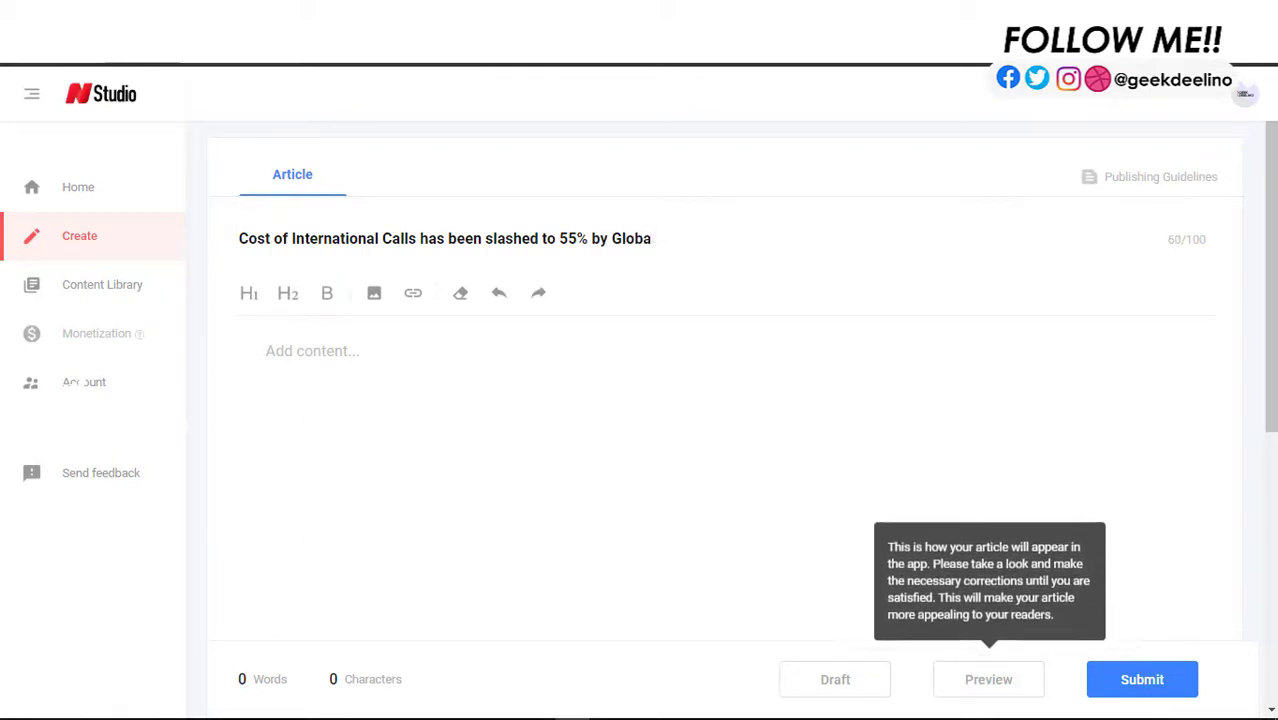
pyautogui.write('l')
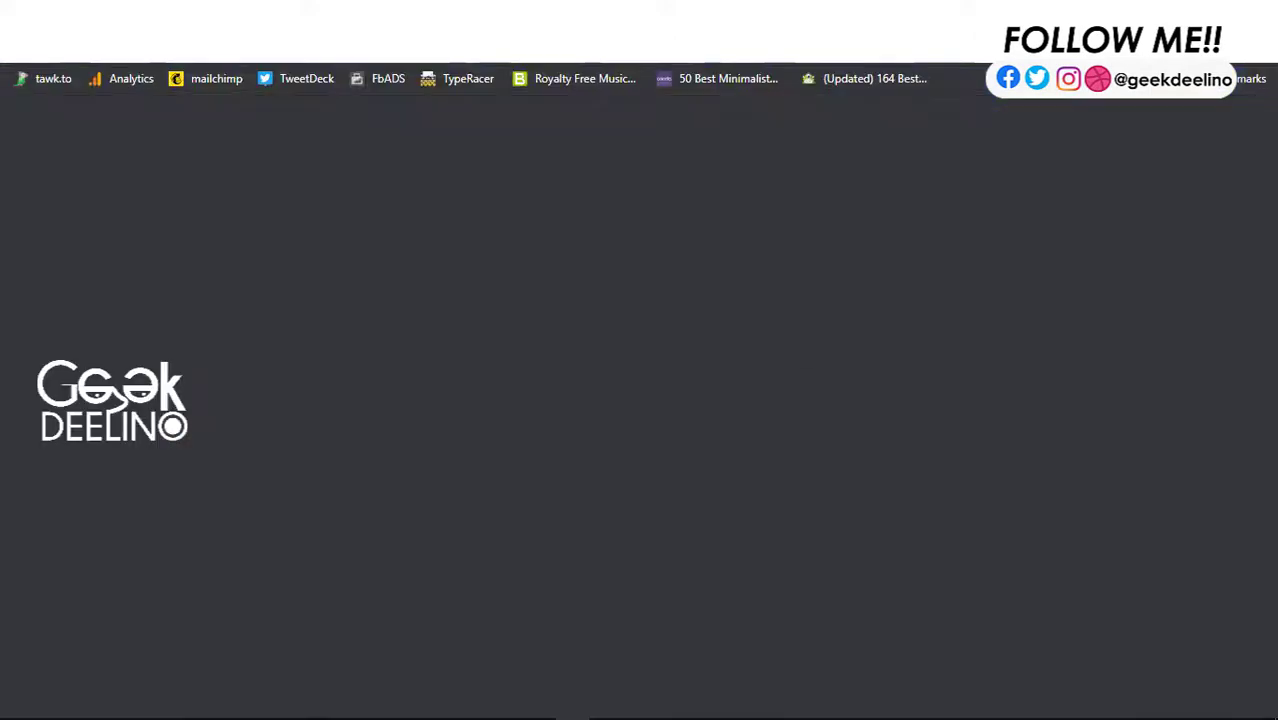
# Search Google for "glo" and complete the company name in the article title as "Globacom".
pyautogui.write('glo')
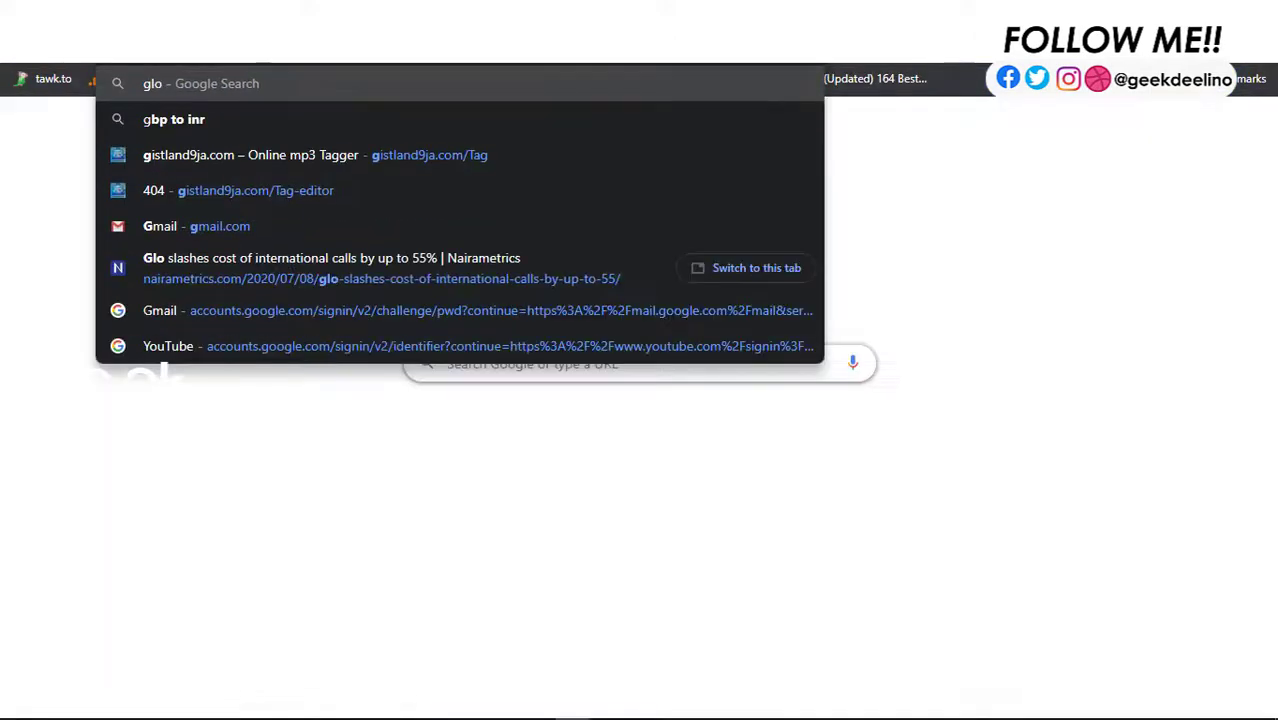
pyautogui.press('Return')
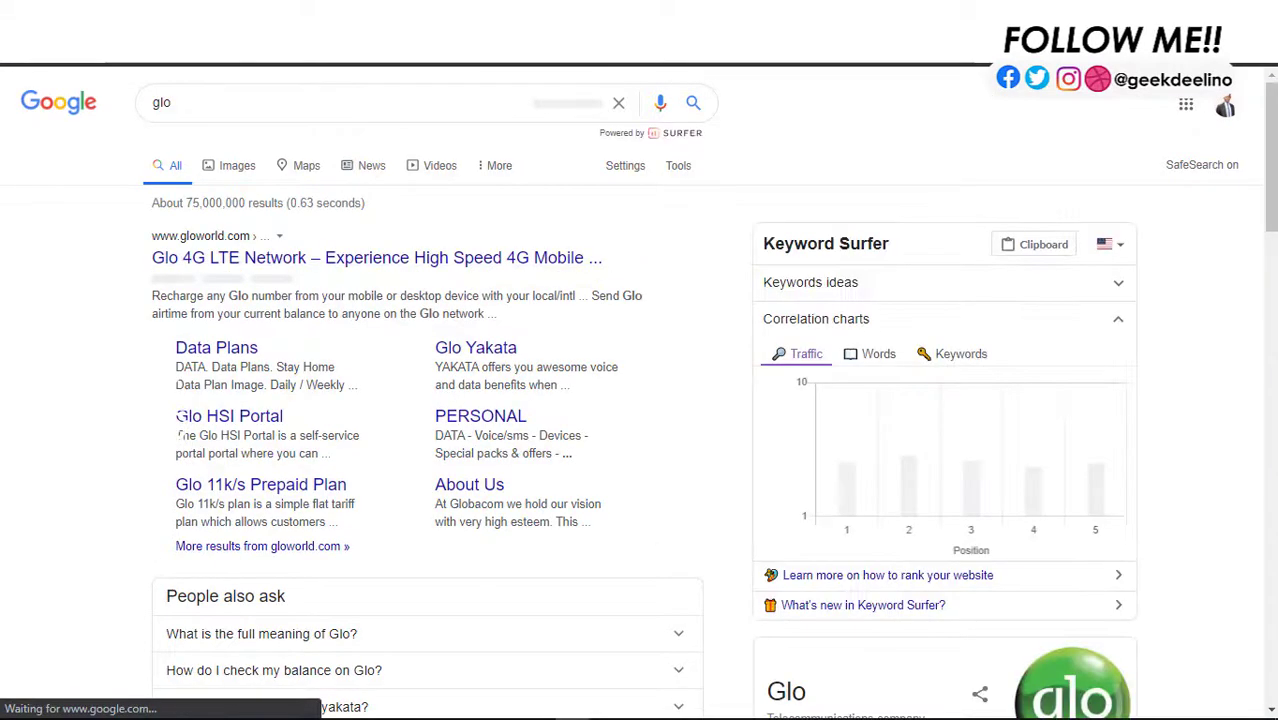
pyautogui.scroll(-4, 1173, 266)
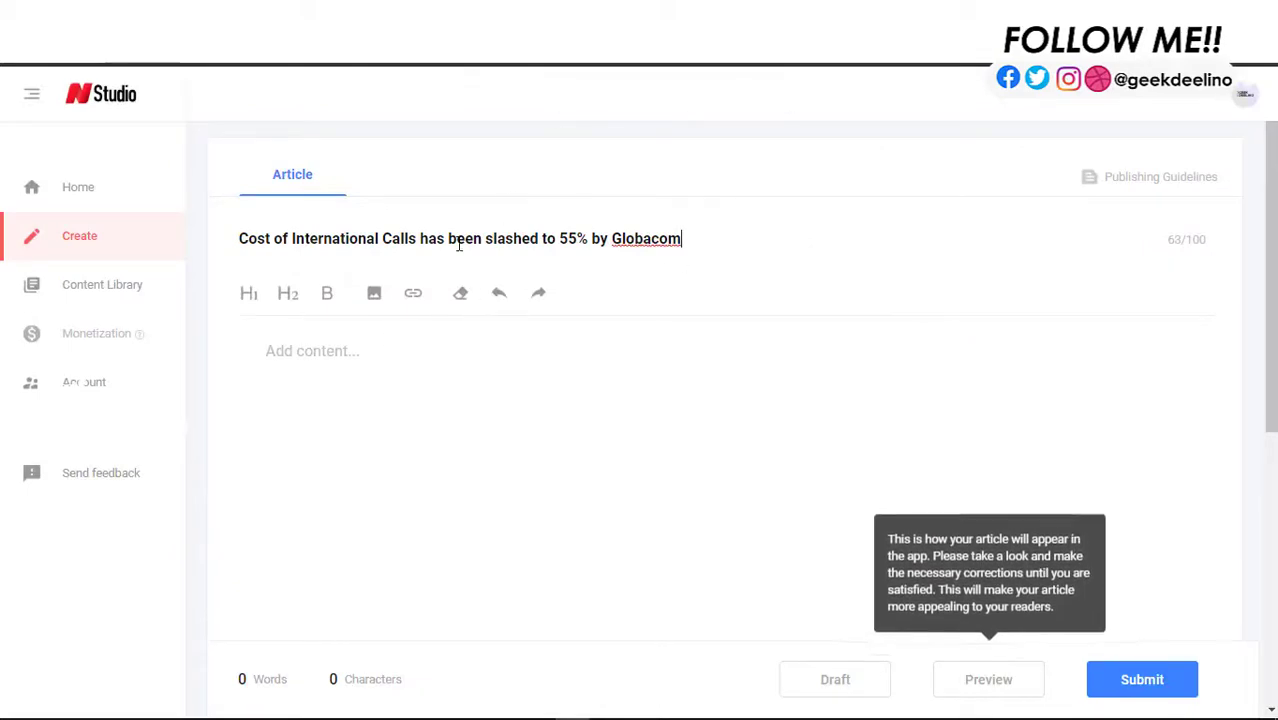
# Append "to Meet Subscribers" to the article title, consulting the Nairametrics article for reference.
pyautogui.hotkey('ctrl', 'Tab')
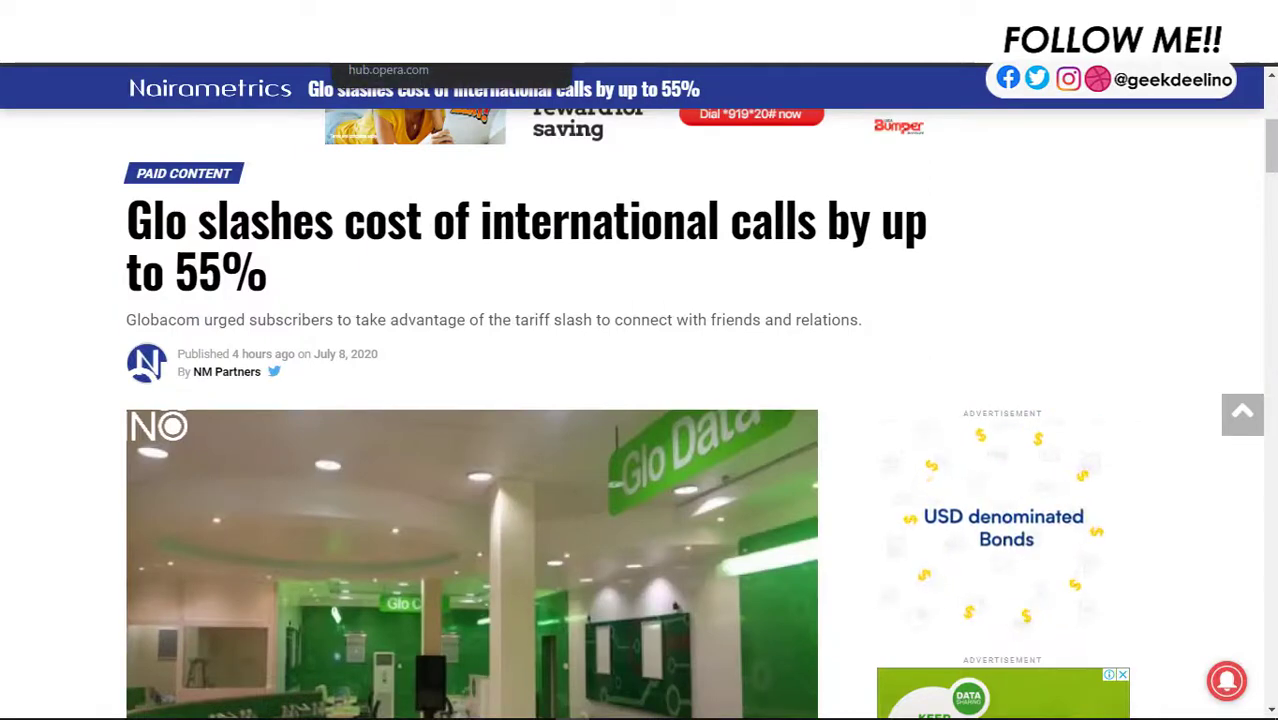
pyautogui.hotkey('ctrl', 'Tab')
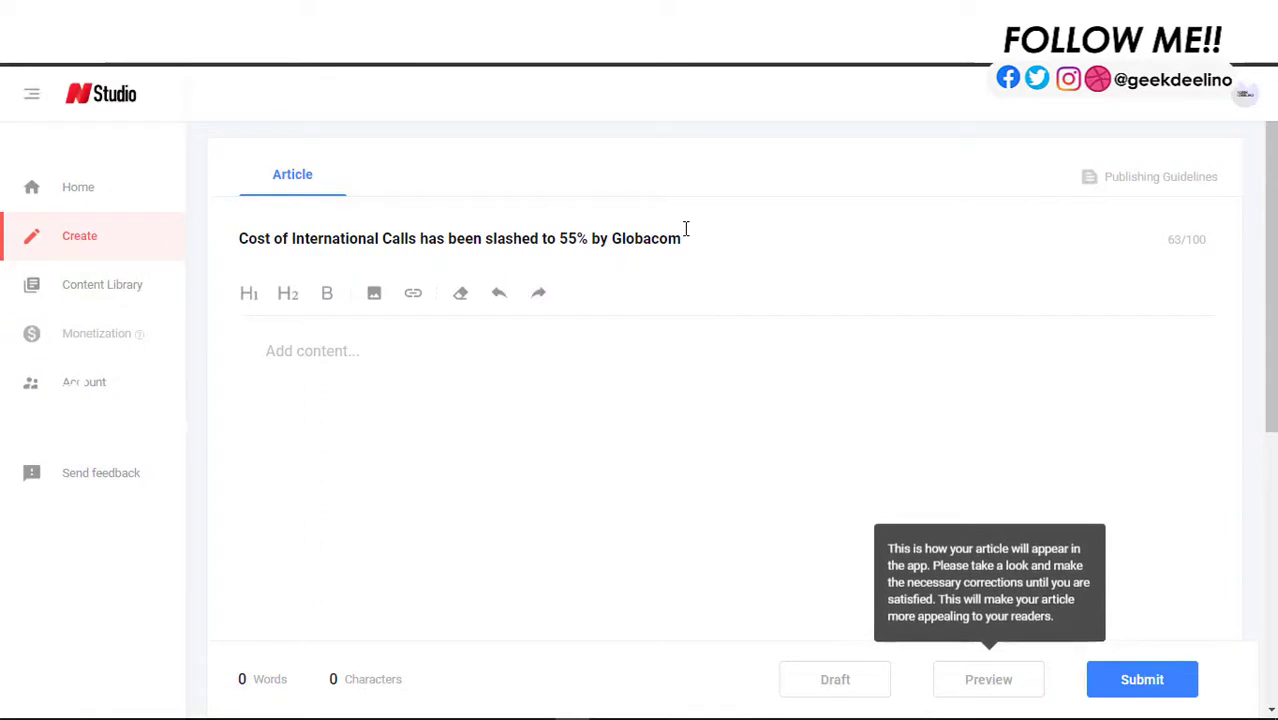
pyautogui.write('to Meet Subscribers')
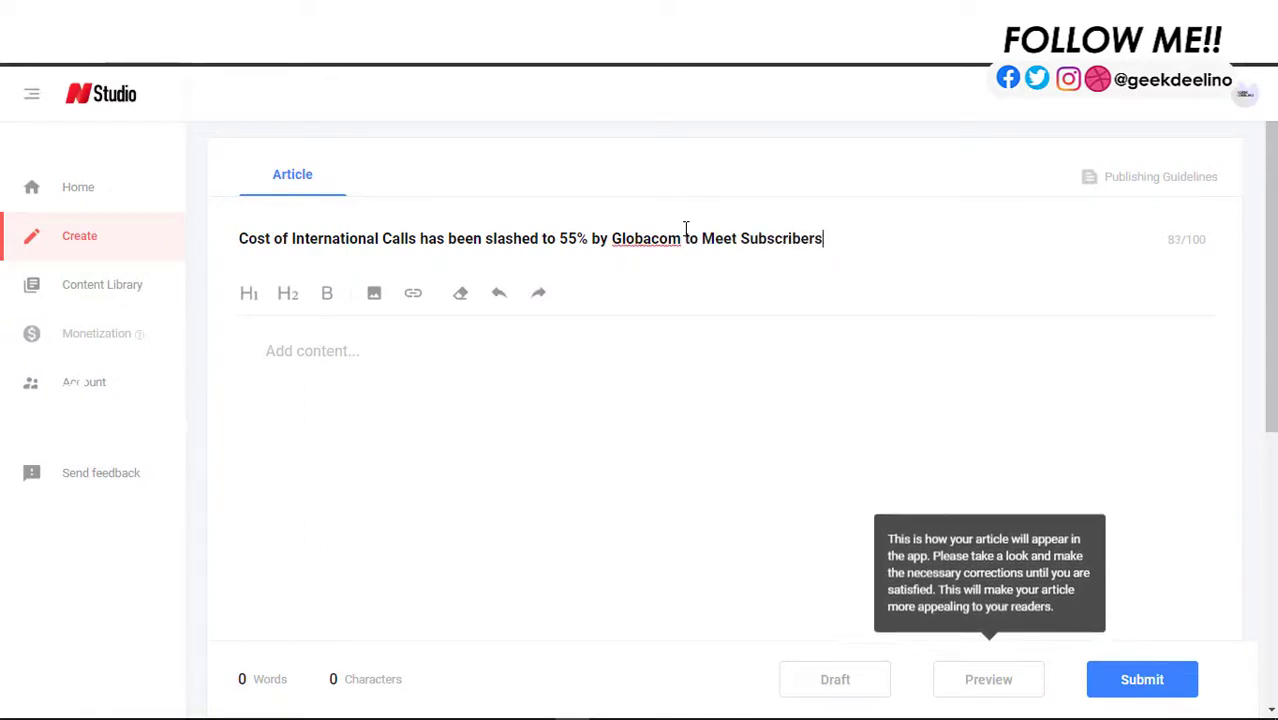
pyautogui.hotkey('ctrl', 'Tab')
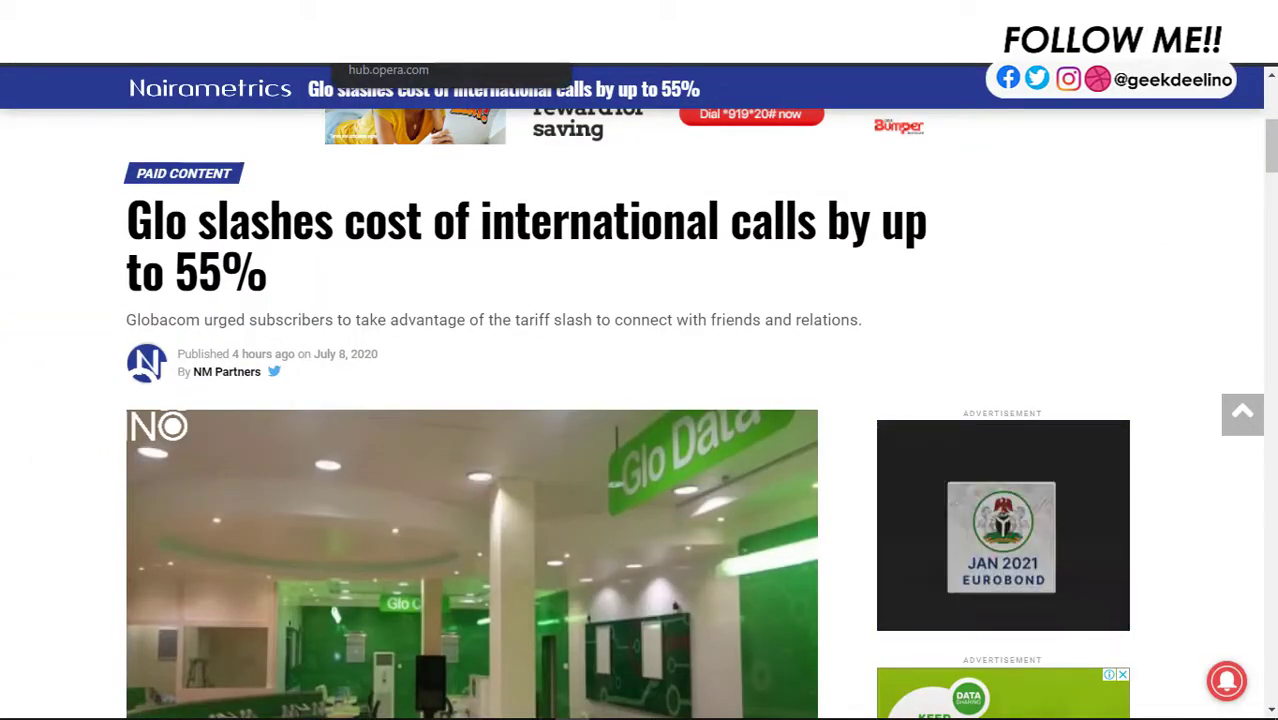
pyautogui.hotkey('ctrl', 'shift', 'Tab')
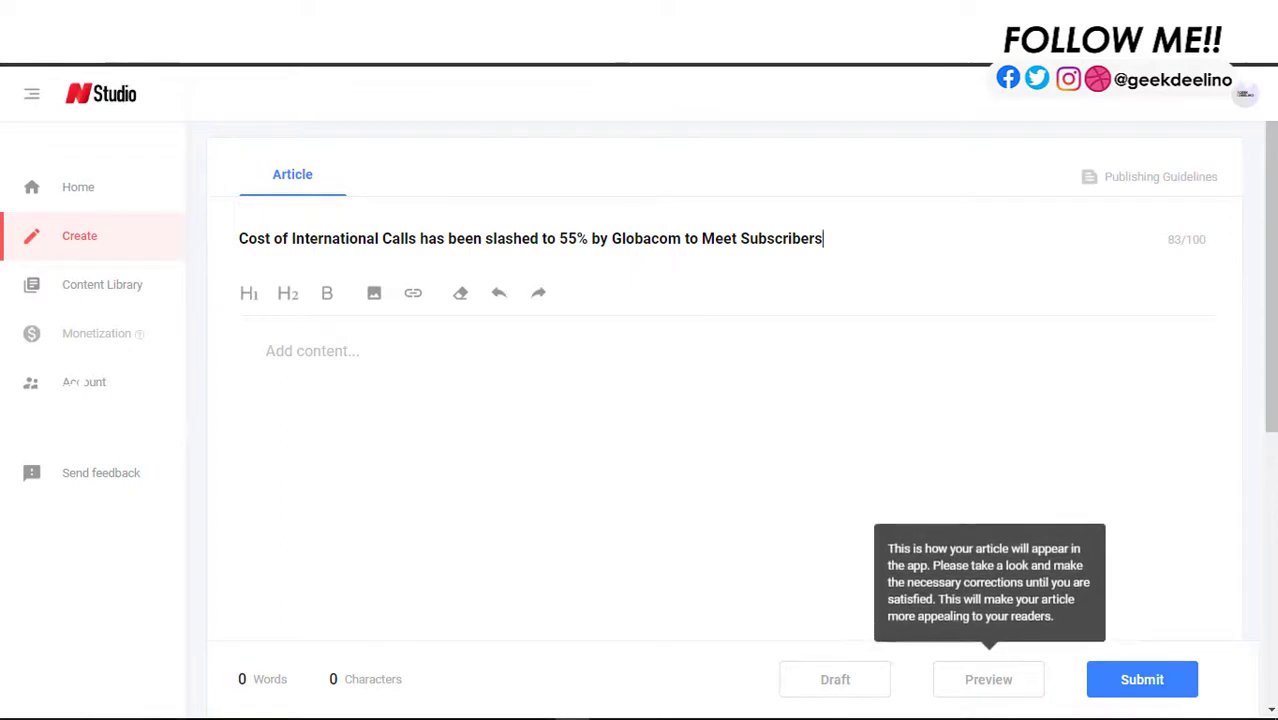
# Reword the end of the article title to "to Give Subscribers Advantage", consulting the Nairametrics article for reference.
pyautogui.press('BackSpace')
pyautogui.press('BackSpace')
pyautogui.press('BackSpace')
pyautogui.press('BackSpace')
pyautogui.press('BackSpace')
pyautogui.press('BackSpace')
pyautogui.press('BackSpace')
pyautogui.press('BackSpace')
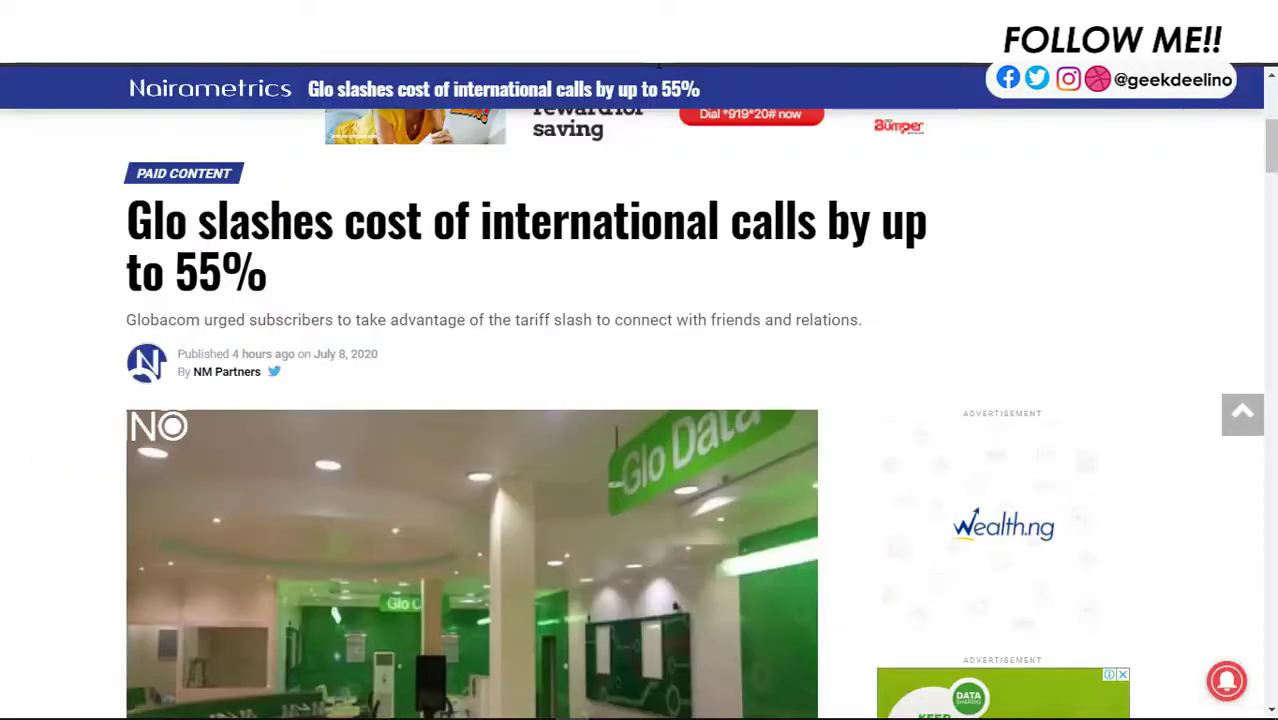
pyautogui.scroll(-4, 503, 377)
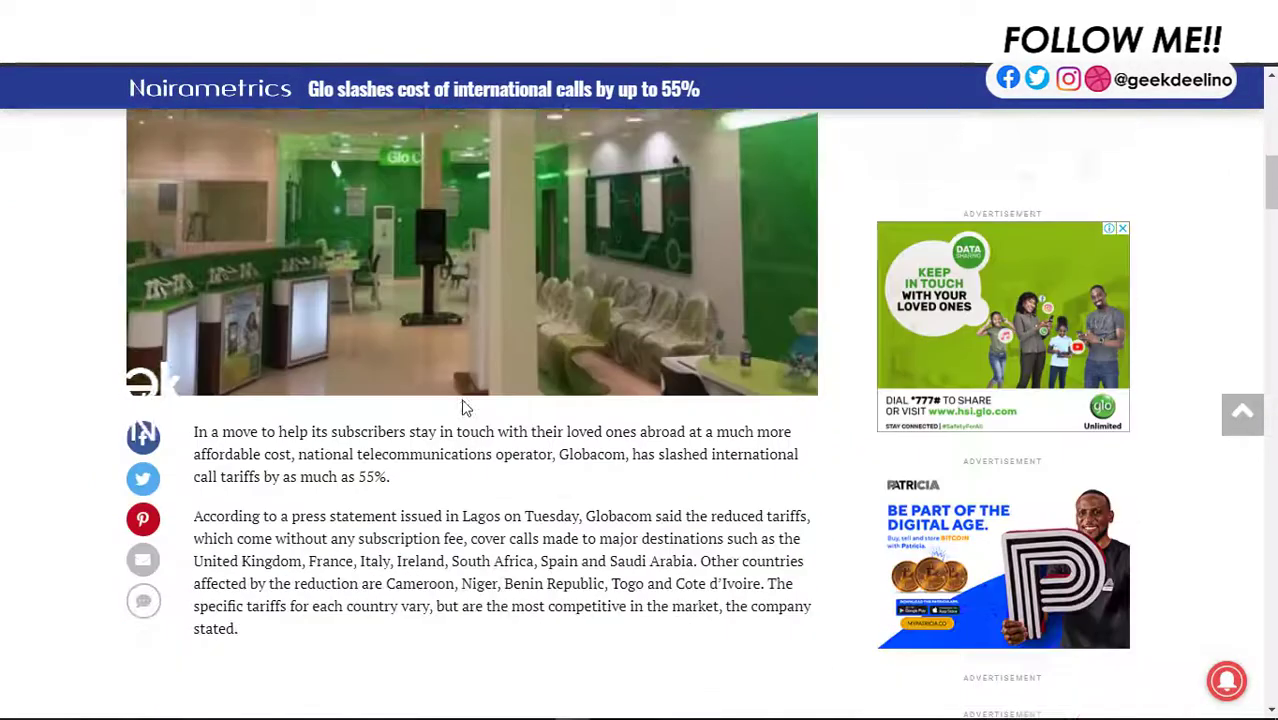
pyautogui.scroll(-1, 463, 407)
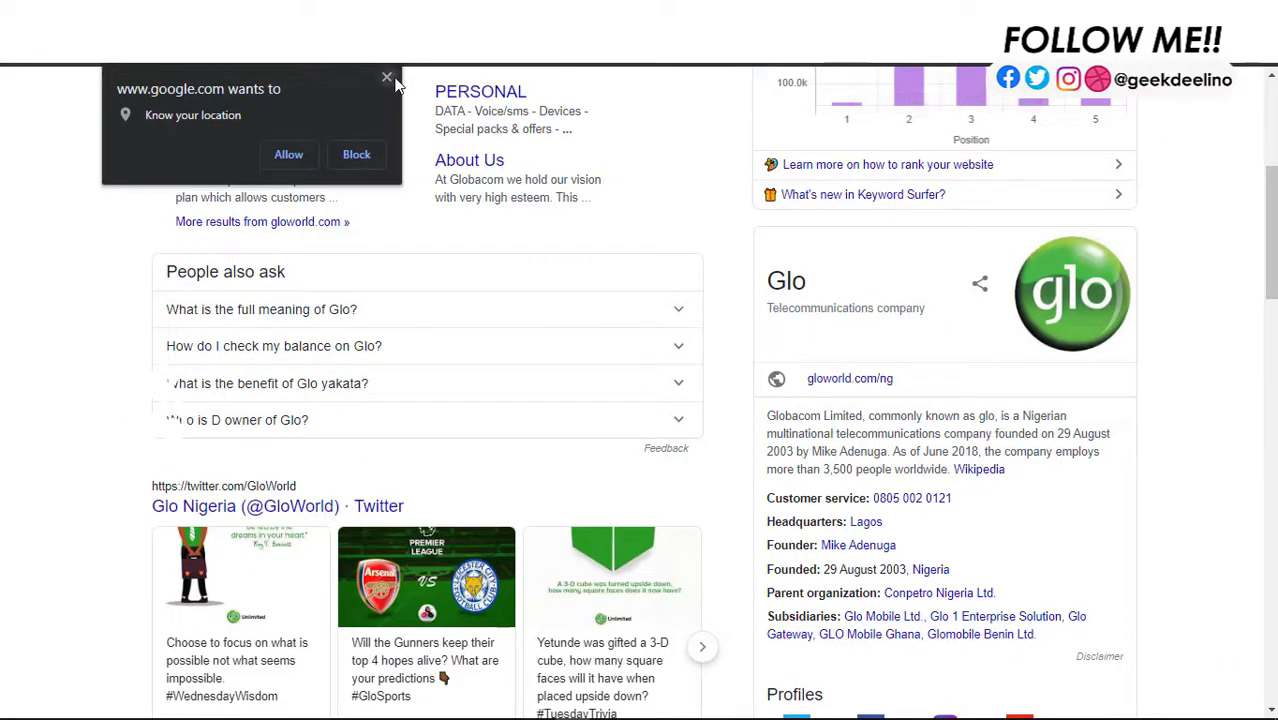
# Dismiss Google's location request and show the image results for "glo".
pyautogui.click(387, 78)
pyautogui.scroll(4, 397, 190)
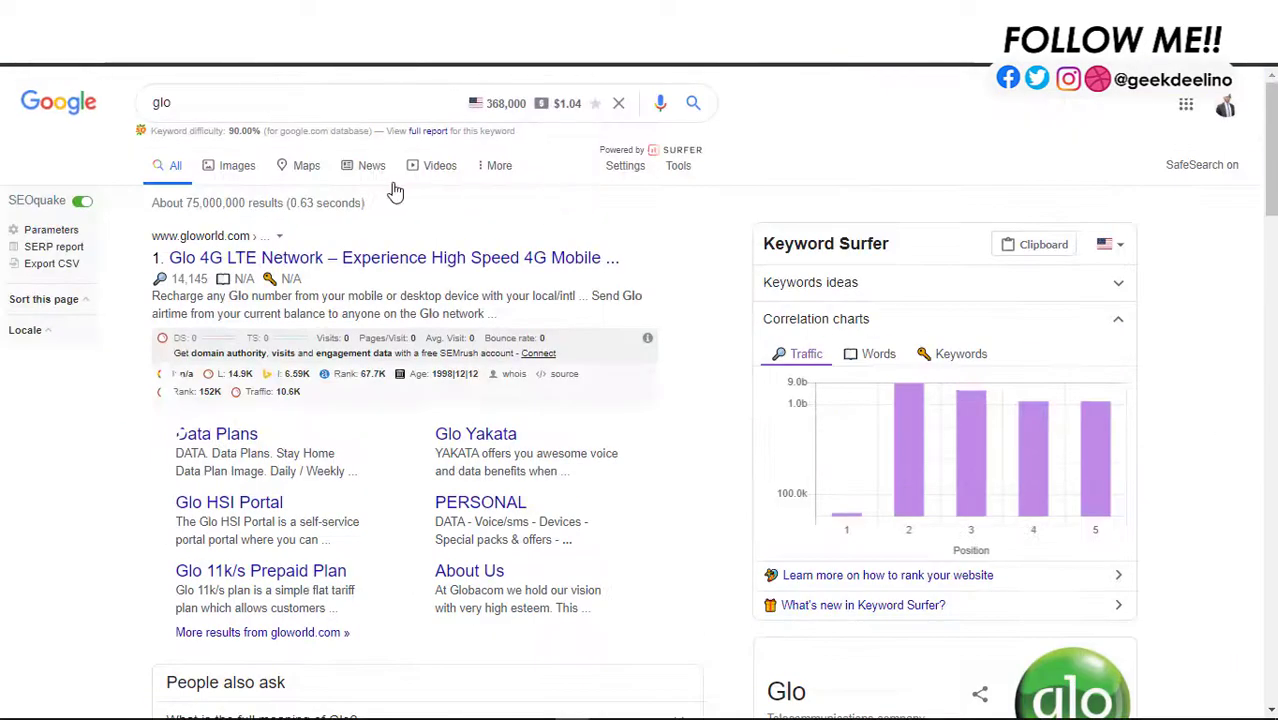
pyautogui.click(245, 170)
pyautogui.moveTo(290, 706)
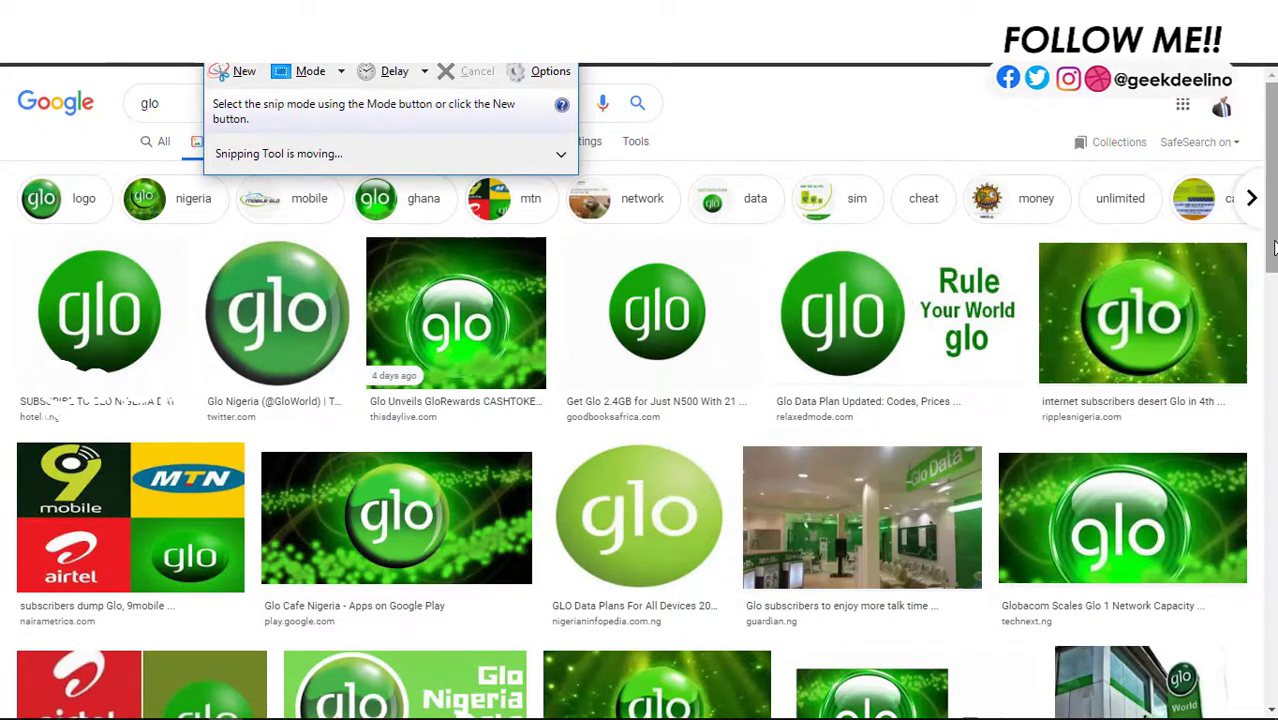
# Preview the Vanguard photo of the Glo World building and a related image, and close the preview.
pyautogui.moveTo(1271, 252); pyautogui.dragTo(1270, 352)
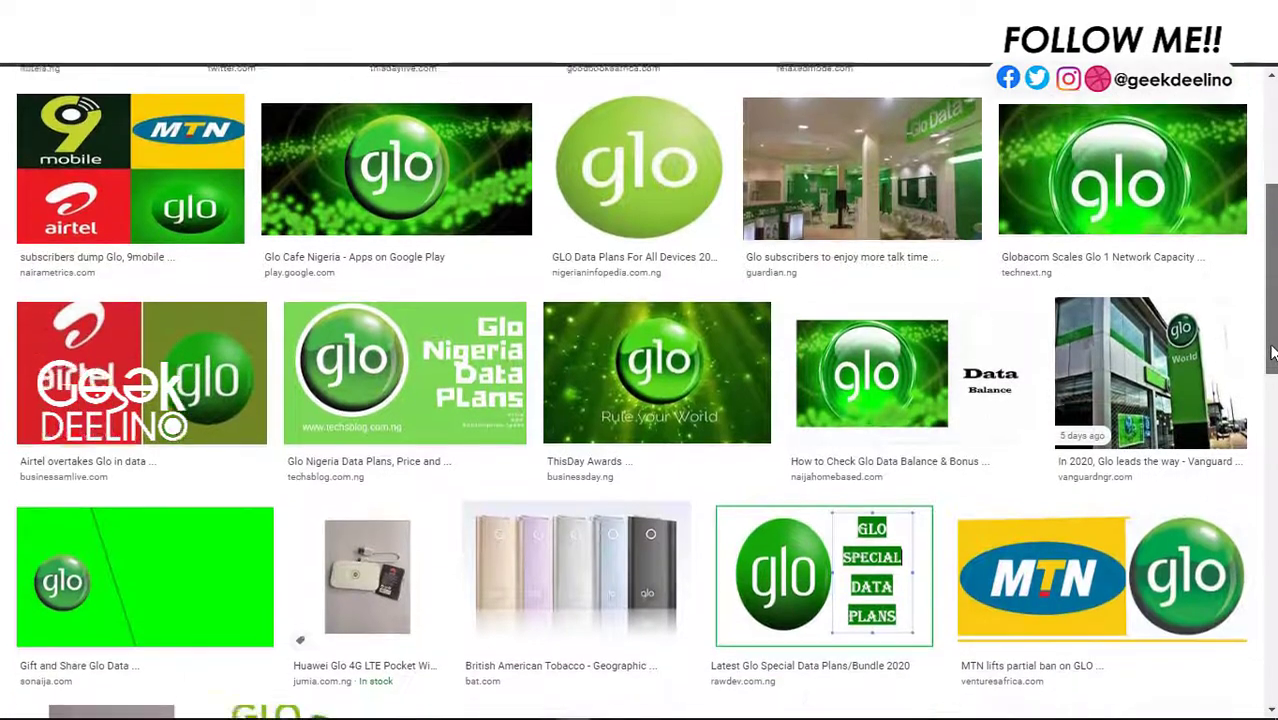
pyautogui.click(1176, 358)
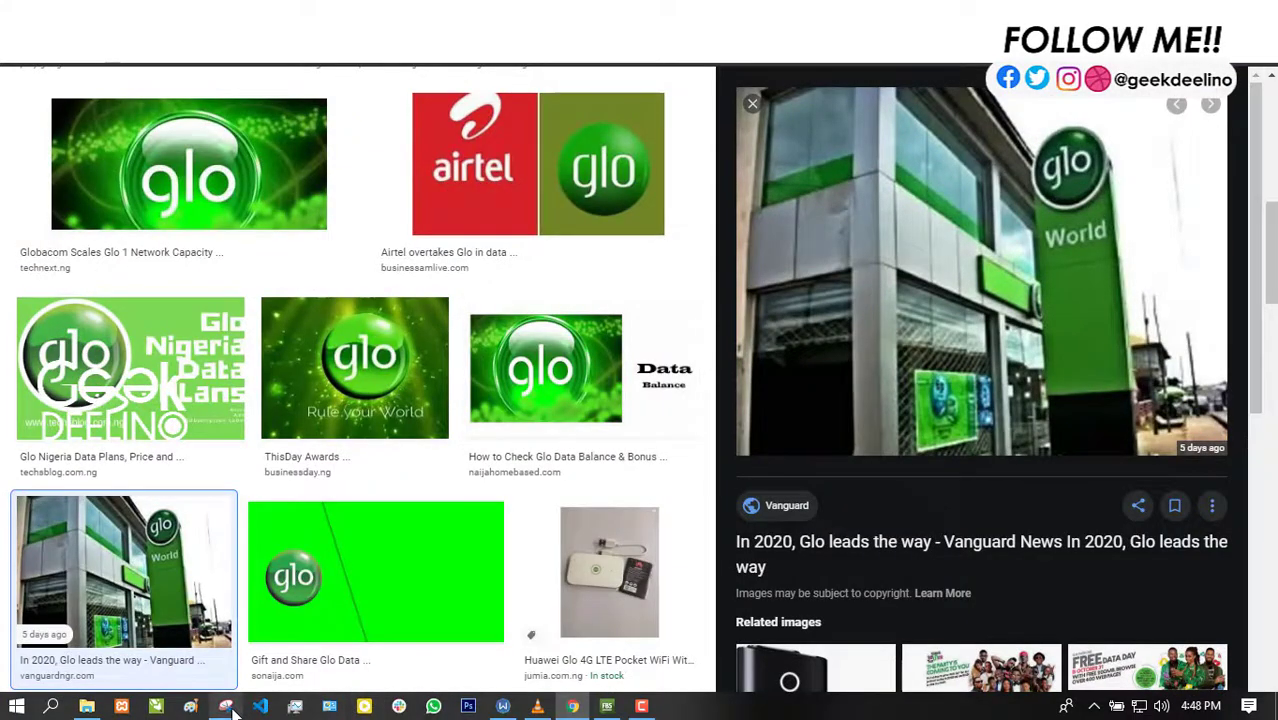
pyautogui.click(226, 716)
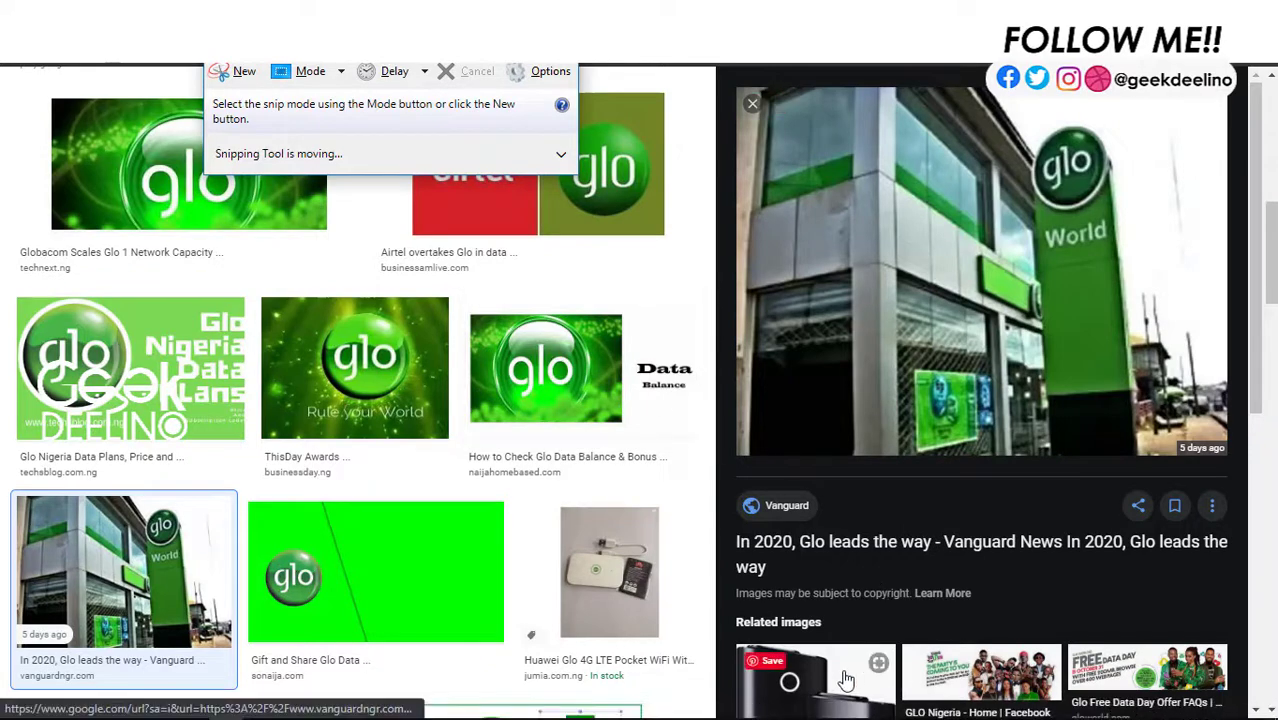
pyautogui.click(815, 675)
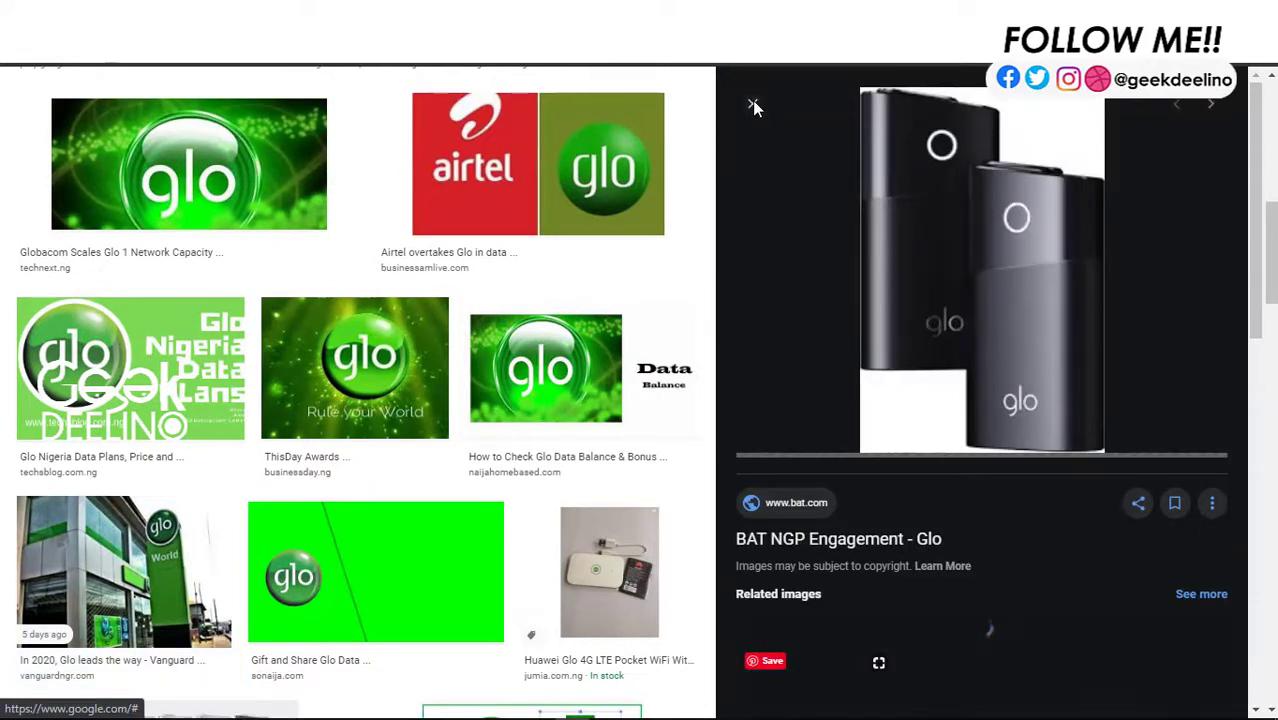
pyautogui.click(752, 103)
# Browse the glo image results for a suitable article picture and narrow them to the "nigeria" suggestion.
pyautogui.scroll(-2, 1235, 370)
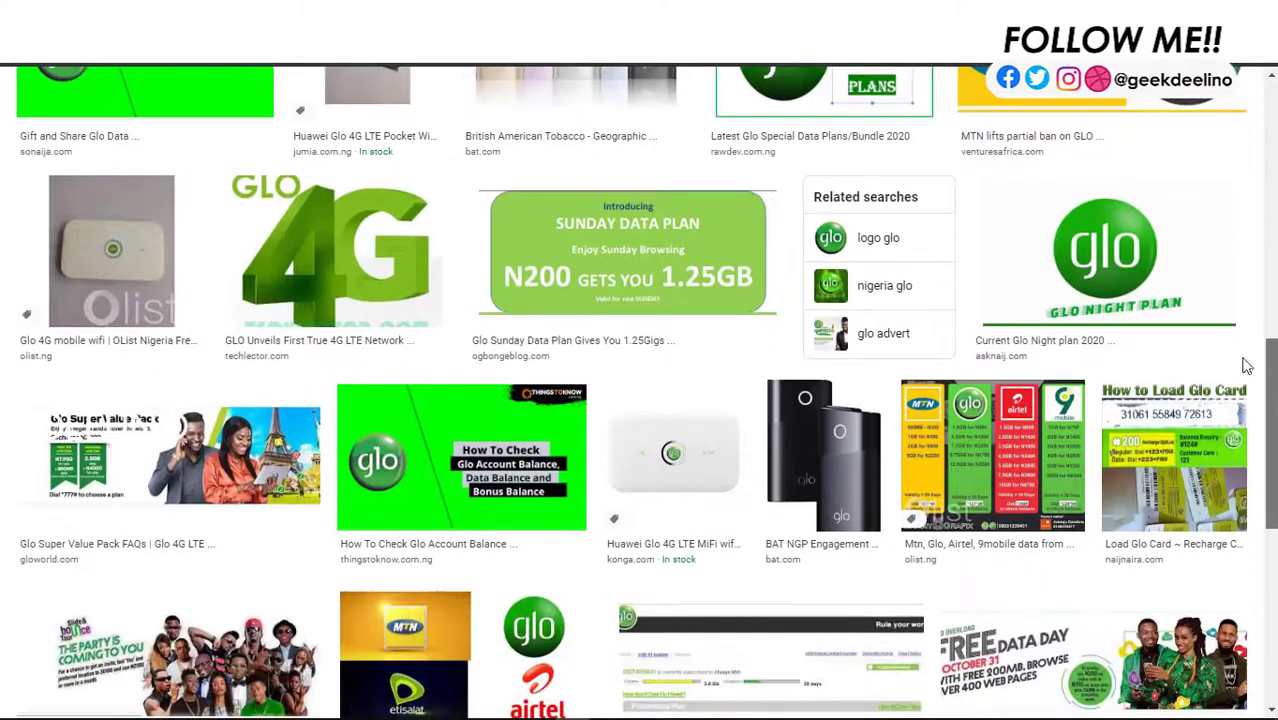
pyautogui.scroll(-2, 1235, 370)
pyautogui.scroll(-5, 1272, 366)
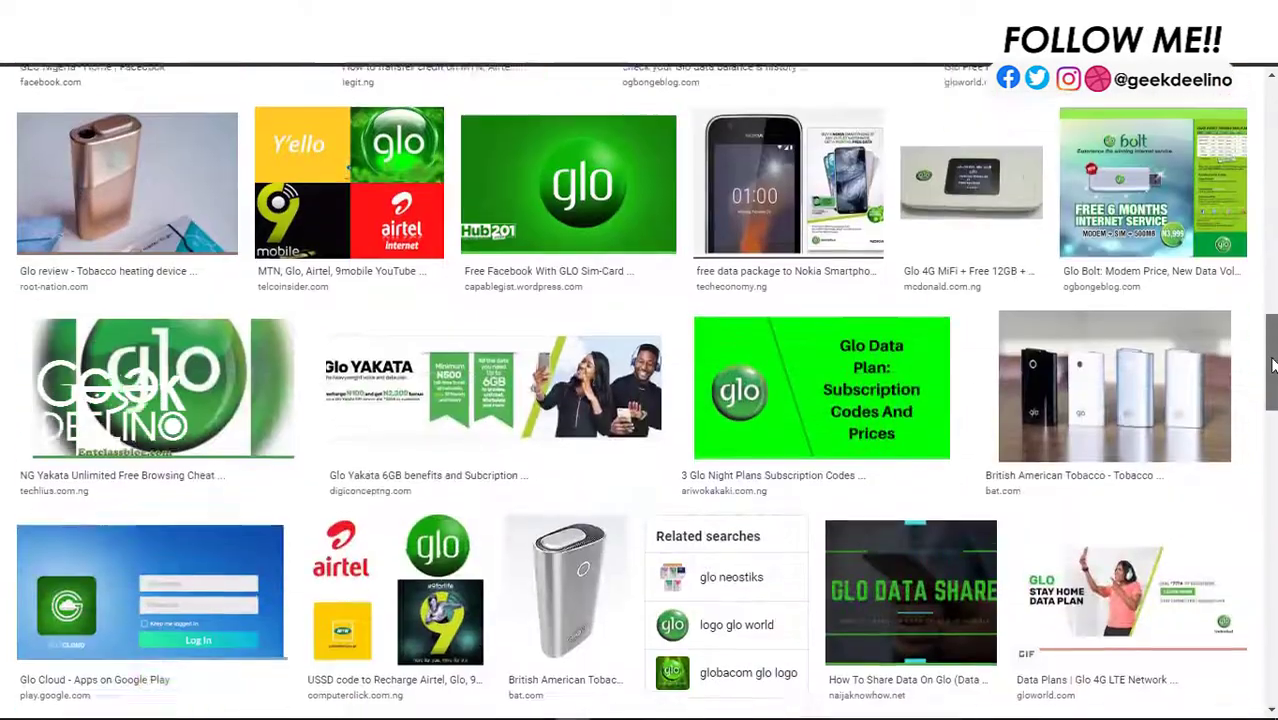
pyautogui.scroll(-6, 1272, 366)
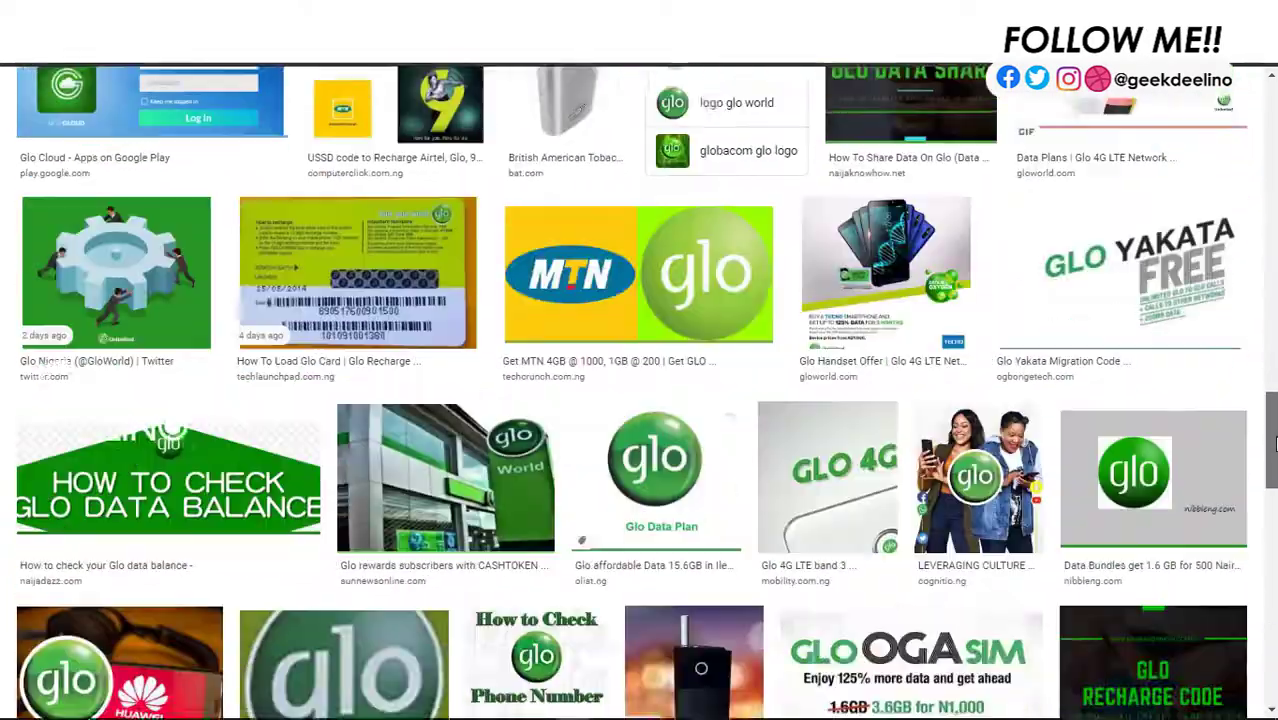
pyautogui.scroll(3, 1272, 366)
pyautogui.scroll(10, 420, 280)
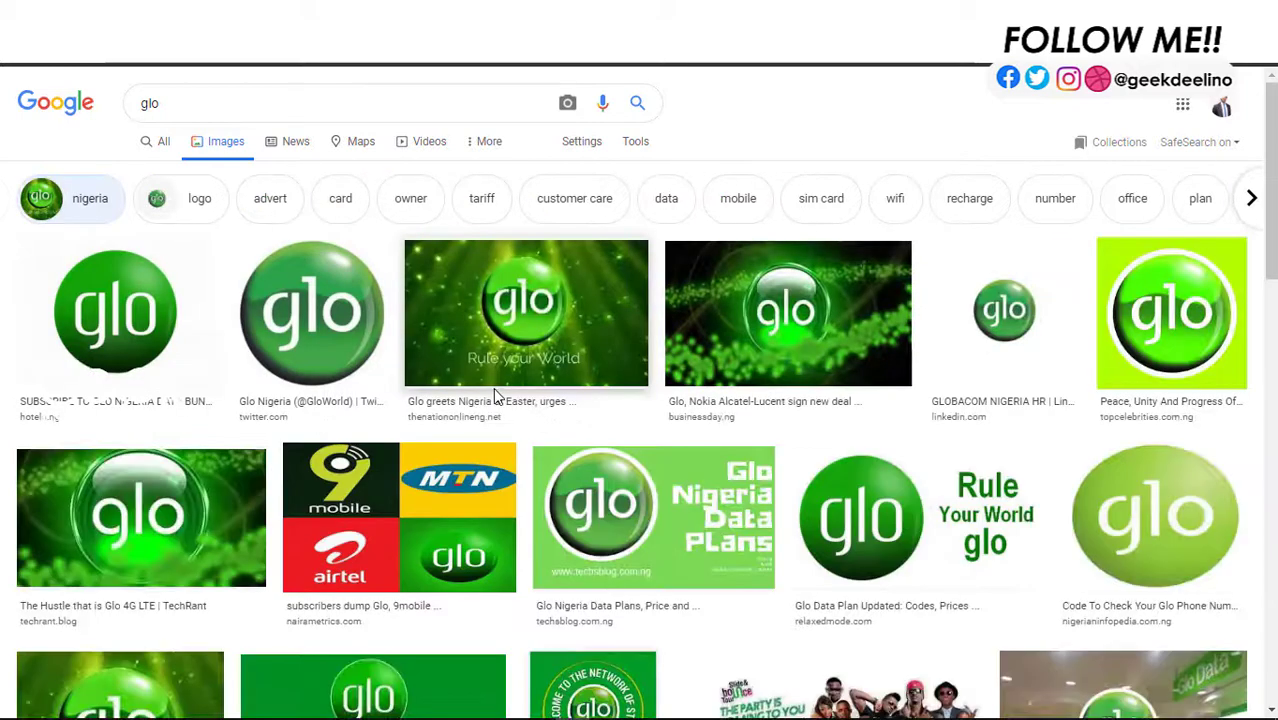
# Preview the Pulse.ng picture of the Glo logo over a shop interior and compare it with the other results.
pyautogui.scroll(-2, 1178, 325)
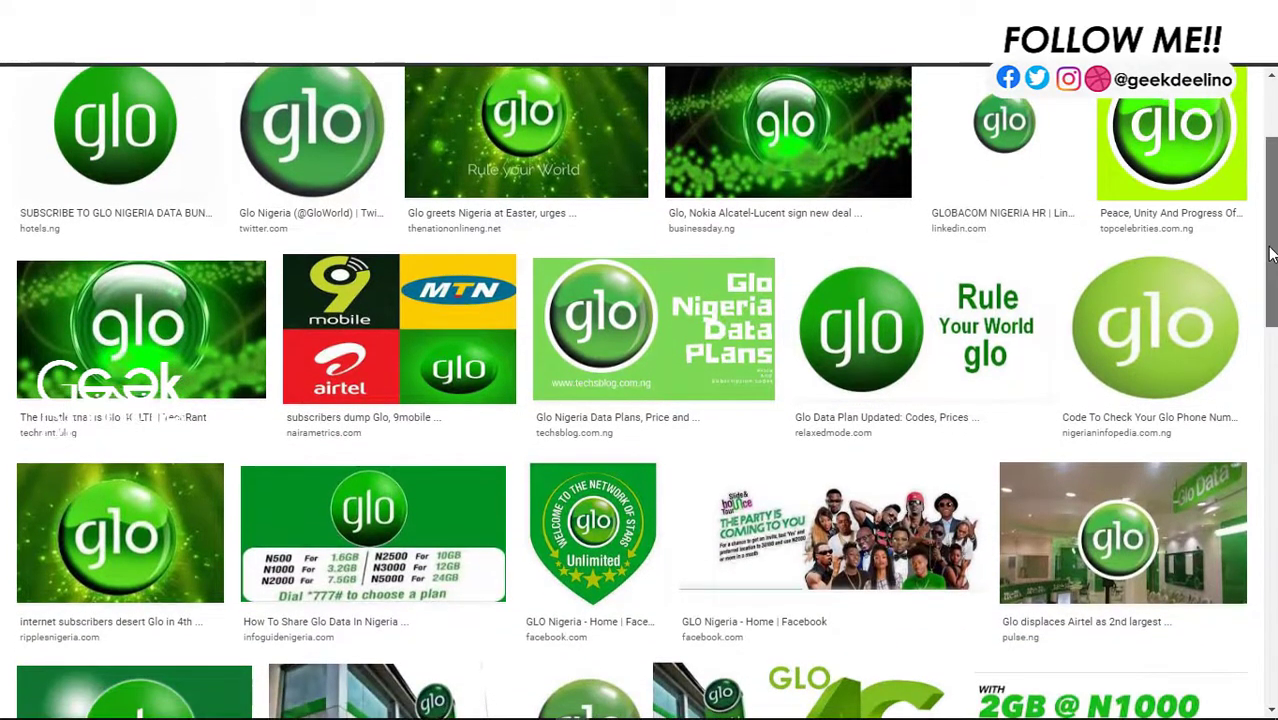
pyautogui.scroll(-1, 1178, 325)
pyautogui.click(1114, 446)
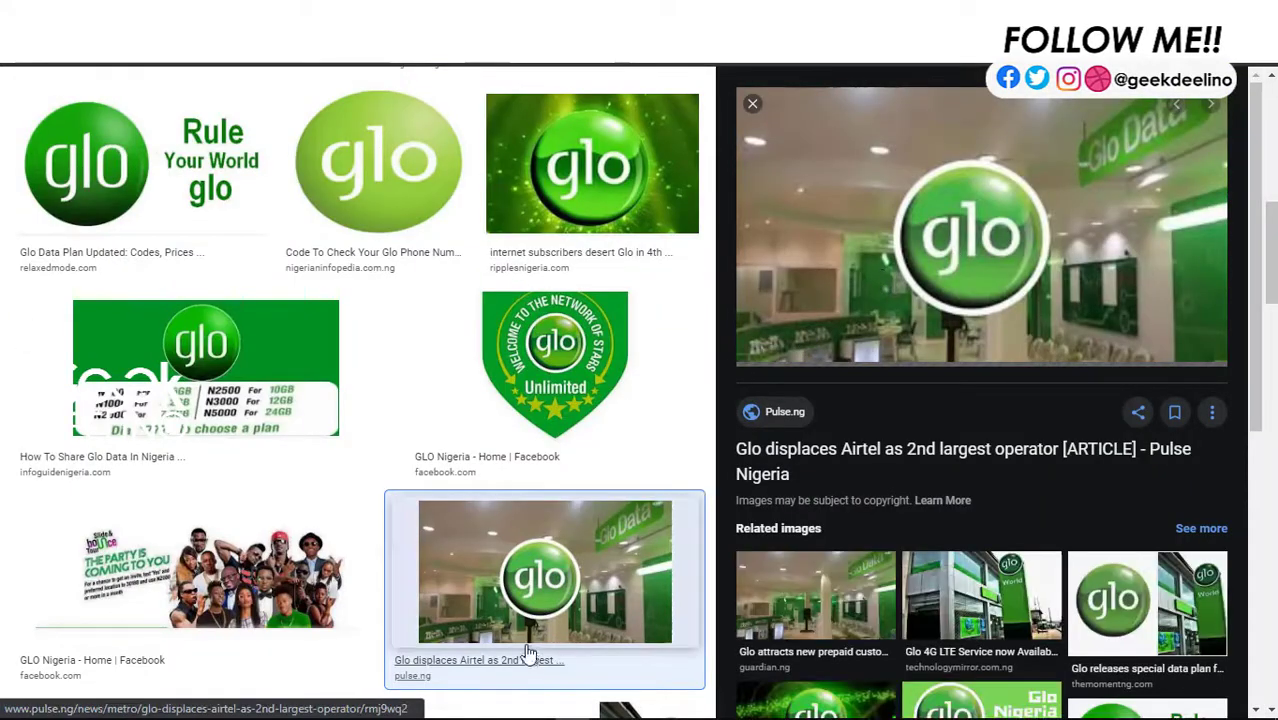
pyautogui.moveTo(617, 587); pyautogui.dragTo(508, 271)
pyautogui.scroll(-3, 345, 345)
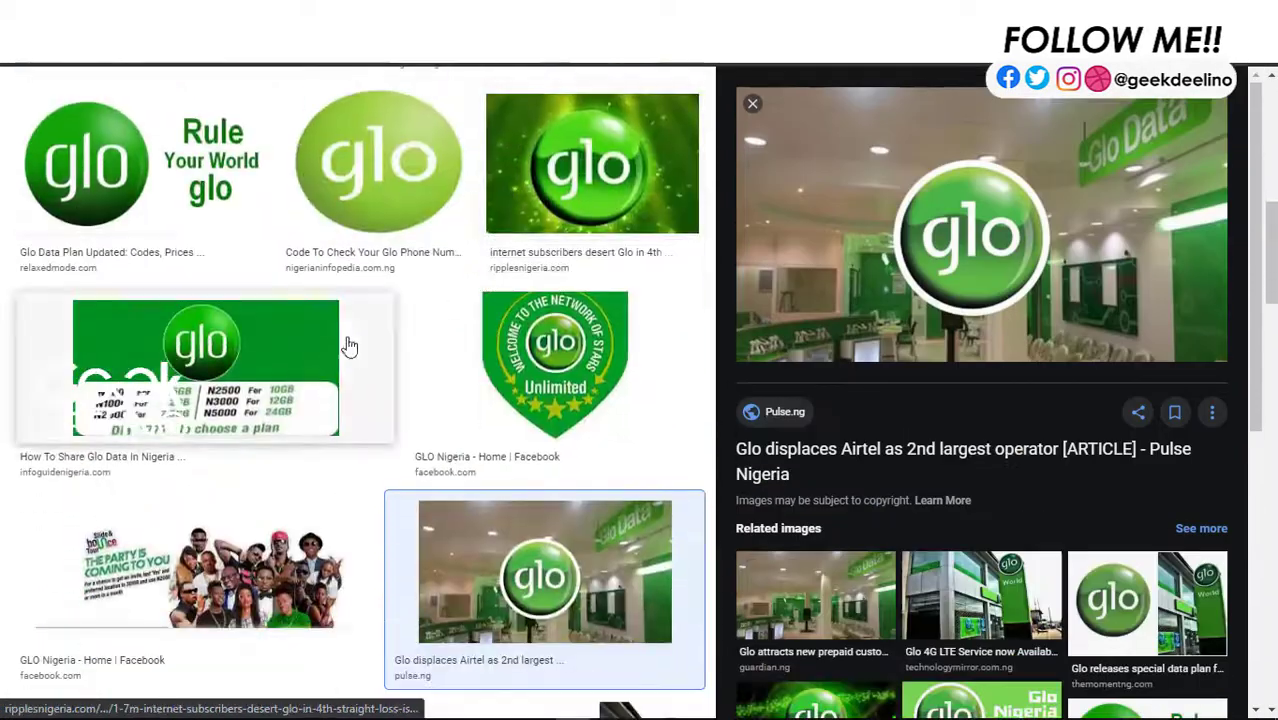
pyautogui.scroll(10, 340, 390)
# Open the Businessday.ng image of the glowing Glo logo and capture the enlarged preview with the Snipping Tool.
pyautogui.click(503, 323)
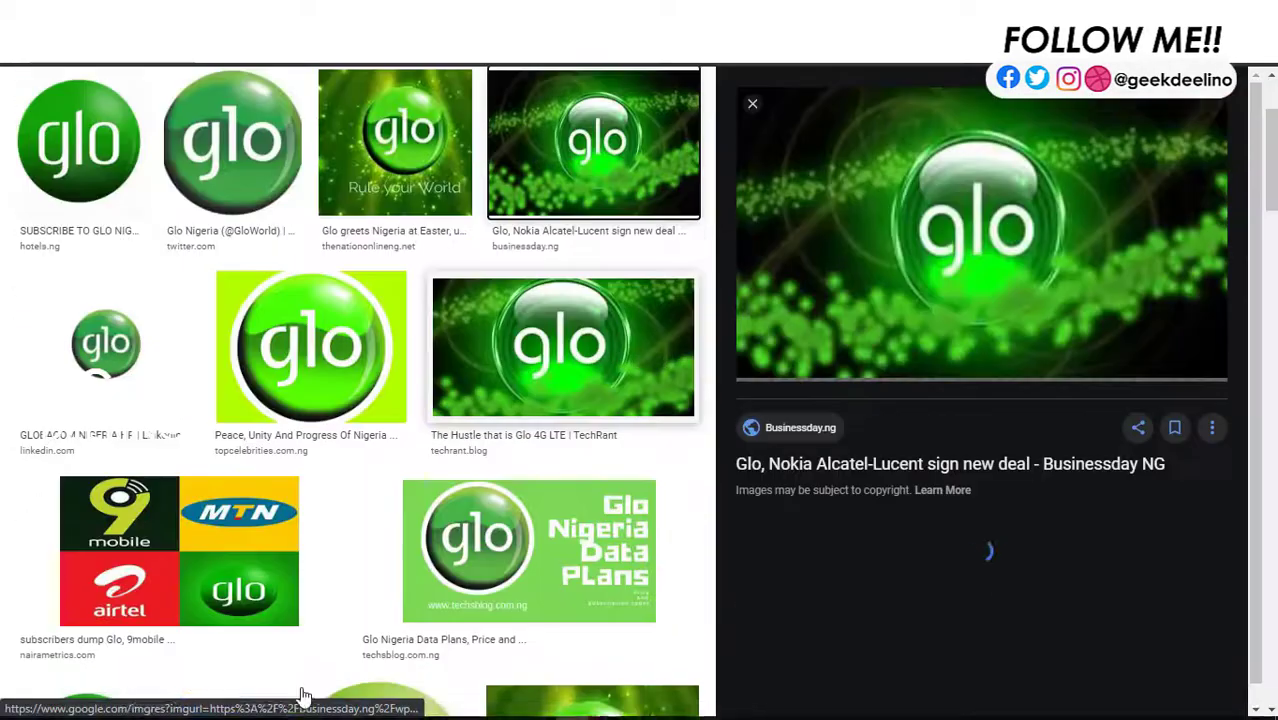
pyautogui.click(226, 706)
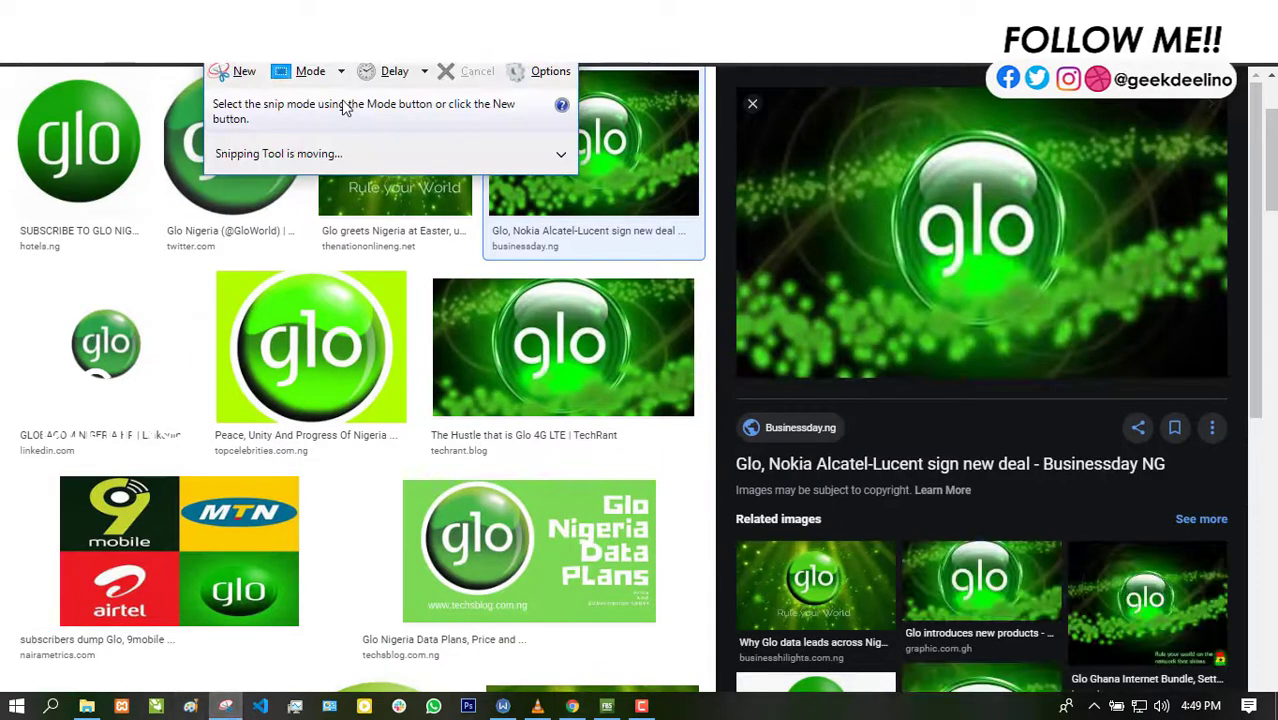
pyautogui.click(222, 74)
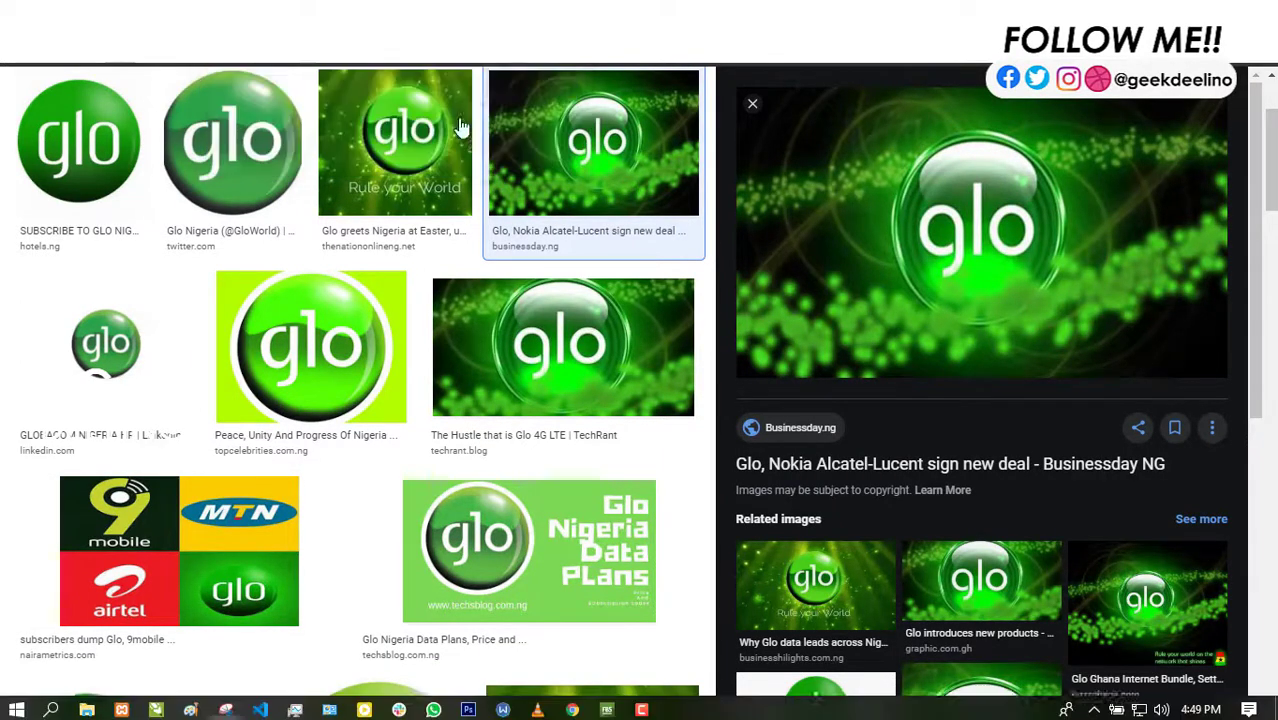
pyautogui.moveTo(793, 95); pyautogui.dragTo(1180, 379)
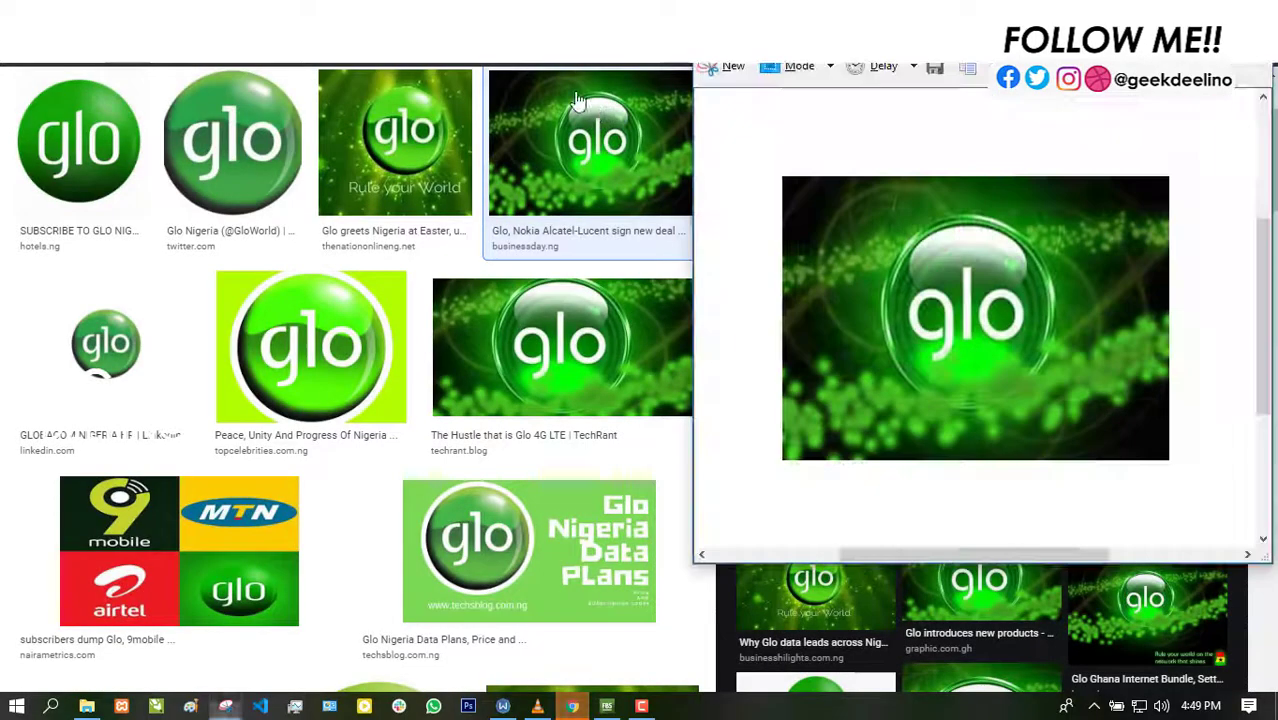
# Save the captured snip as a JPEG file named "glo" in the Downloads folder and put the Snipping Tool away.
pyautogui.click(936, 72)
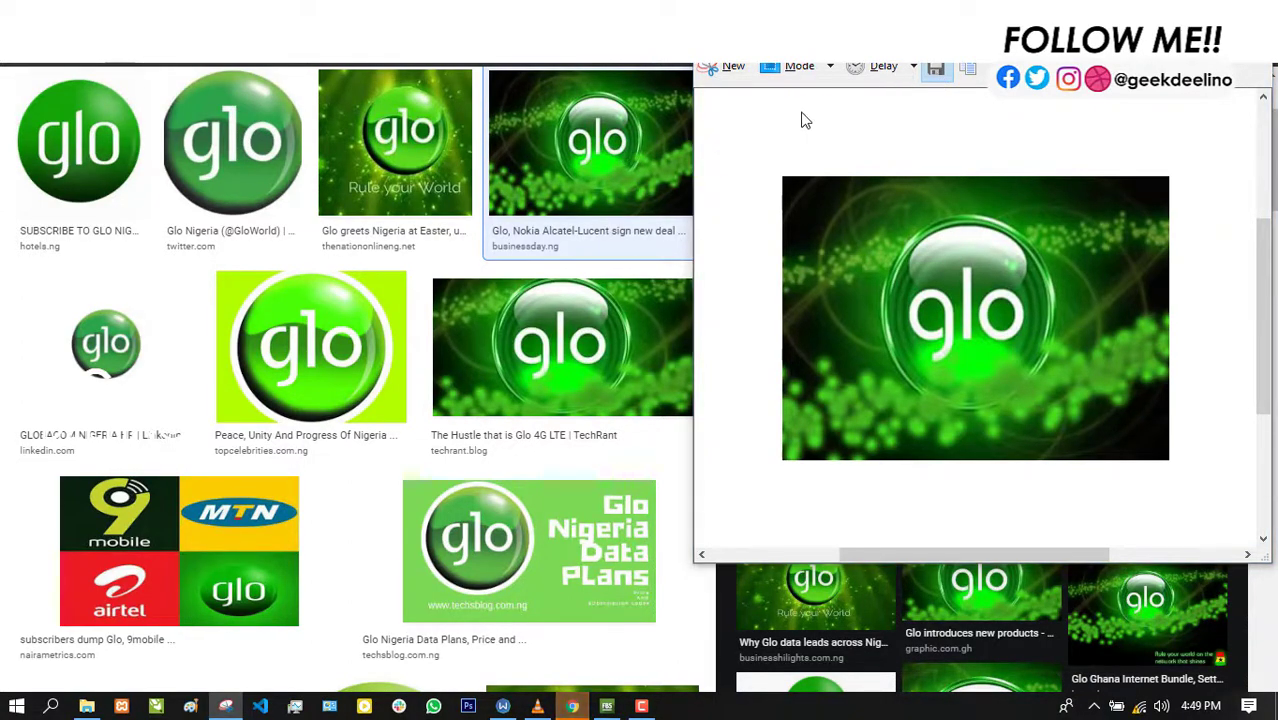
pyautogui.write('gl')
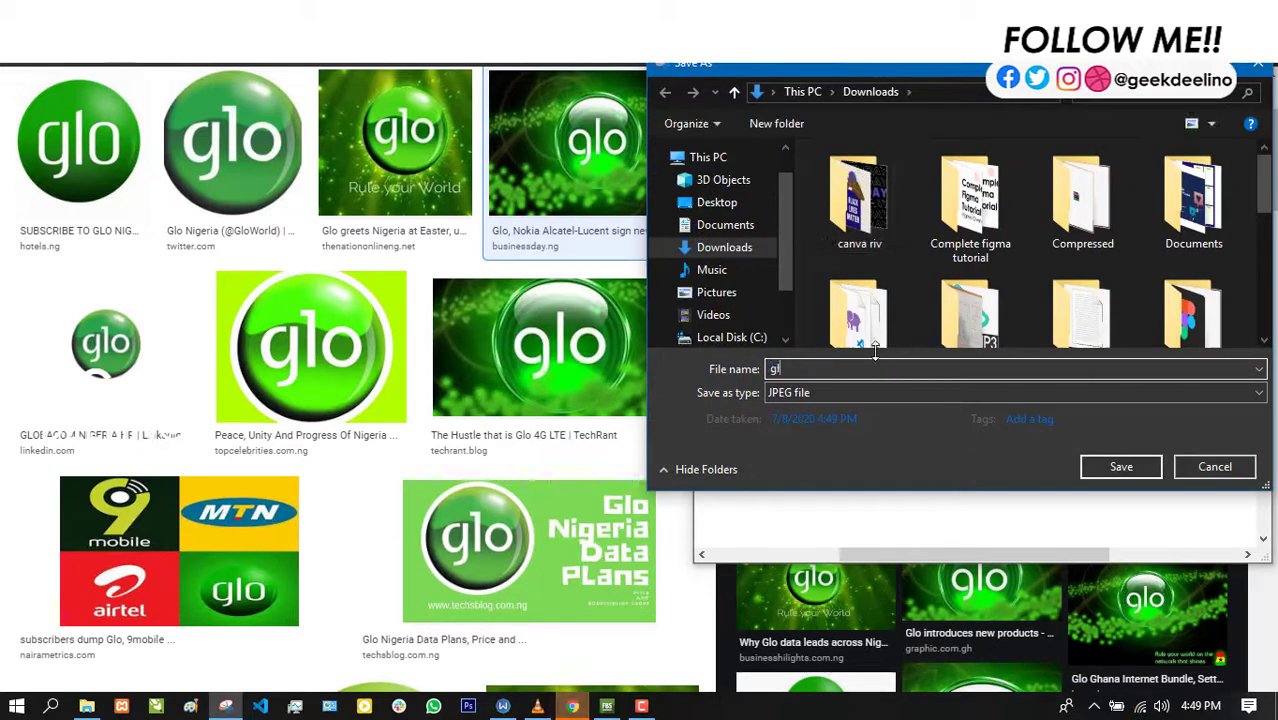
pyautogui.write('o')
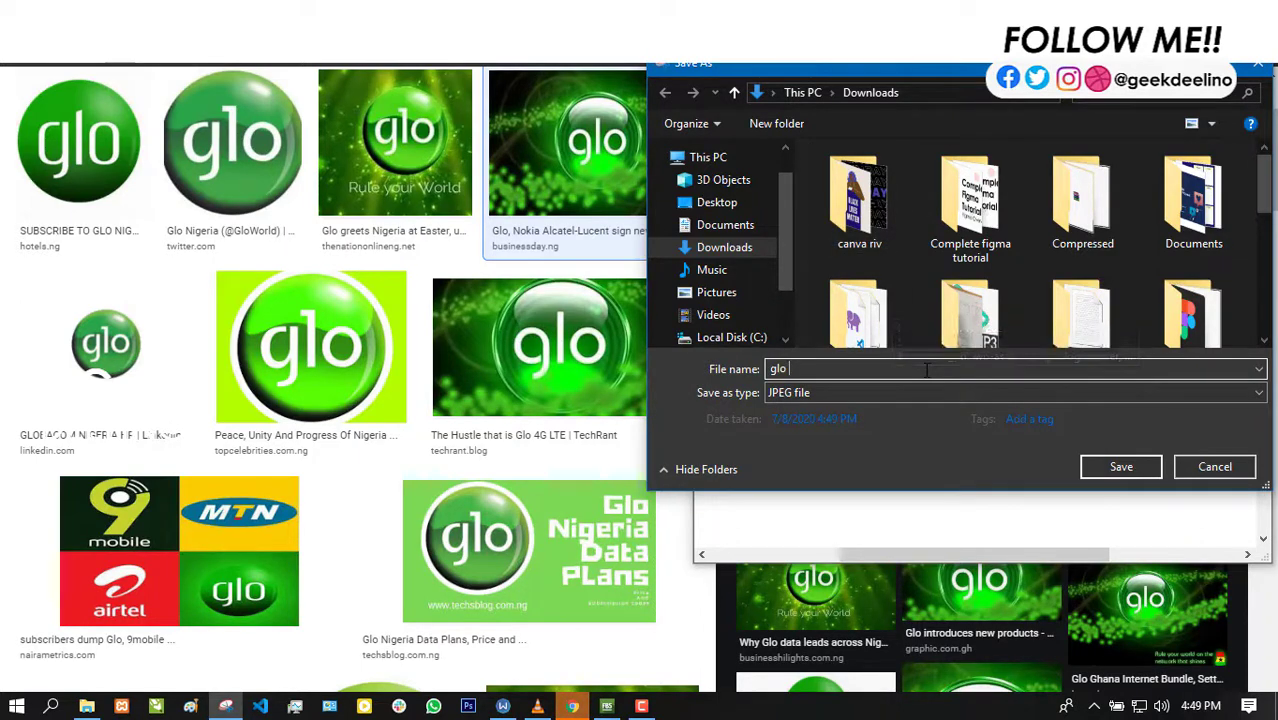
pyautogui.press('Return')
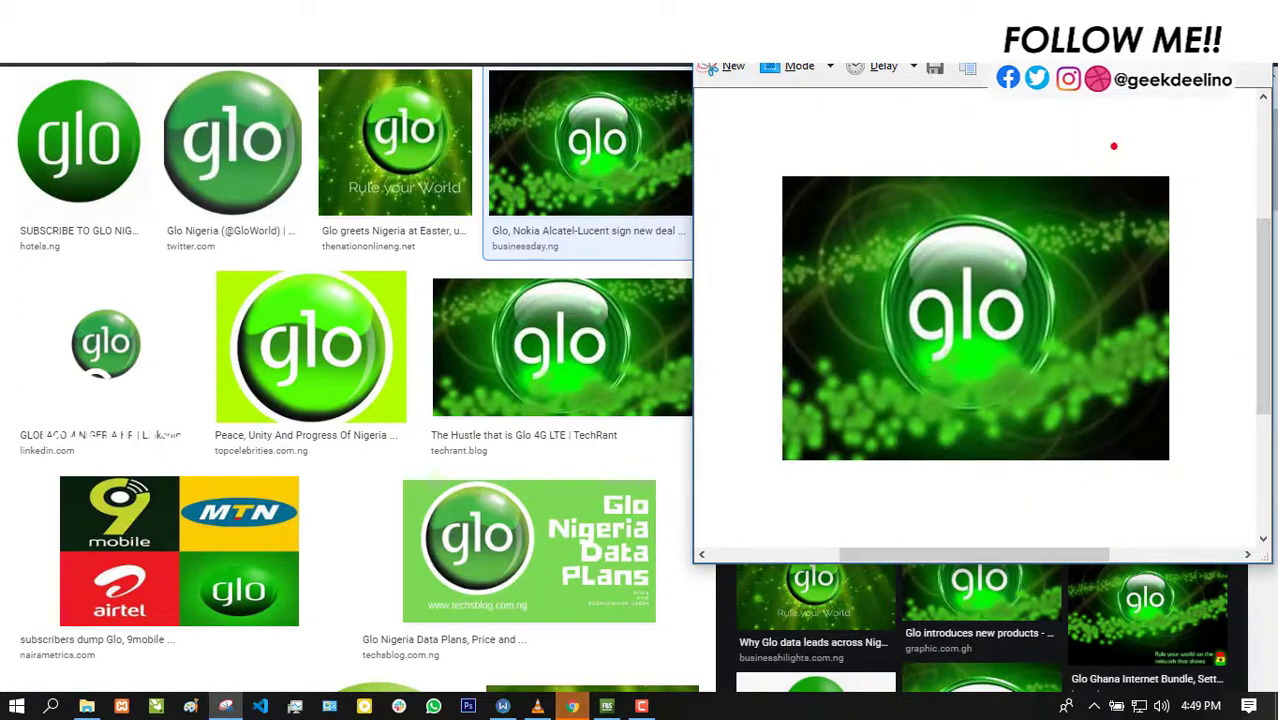
pyautogui.click(225, 706)
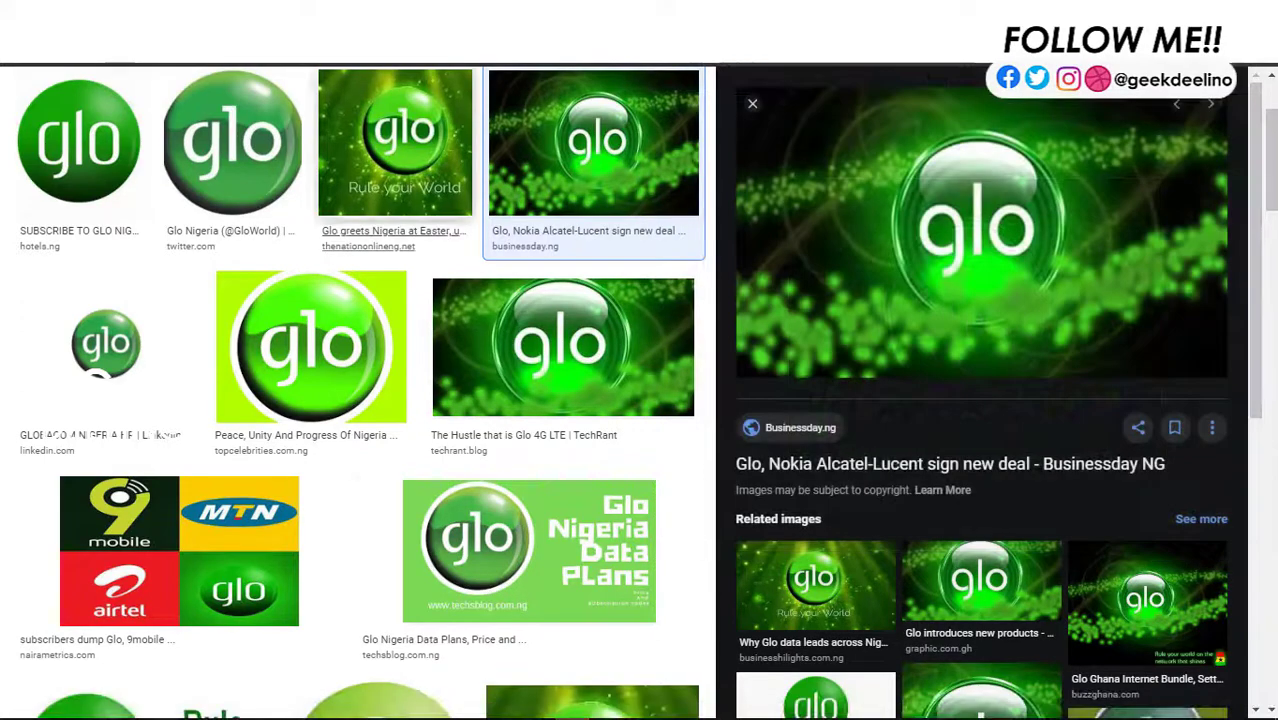
# Switch back to the Opera News Hub article editor and insert the saved glo image into the article body.
pyautogui.click(531, 77)
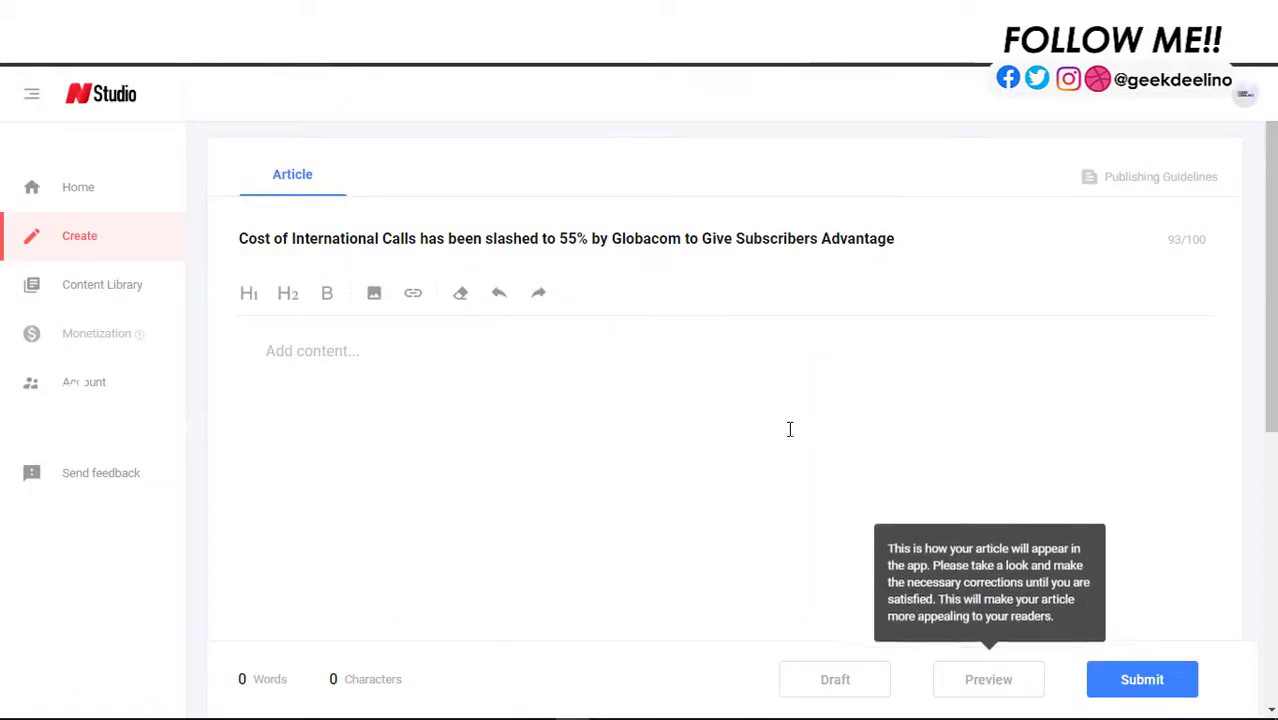
pyautogui.scroll(-2, 790, 428)
pyautogui.scroll(2, 919, 314)
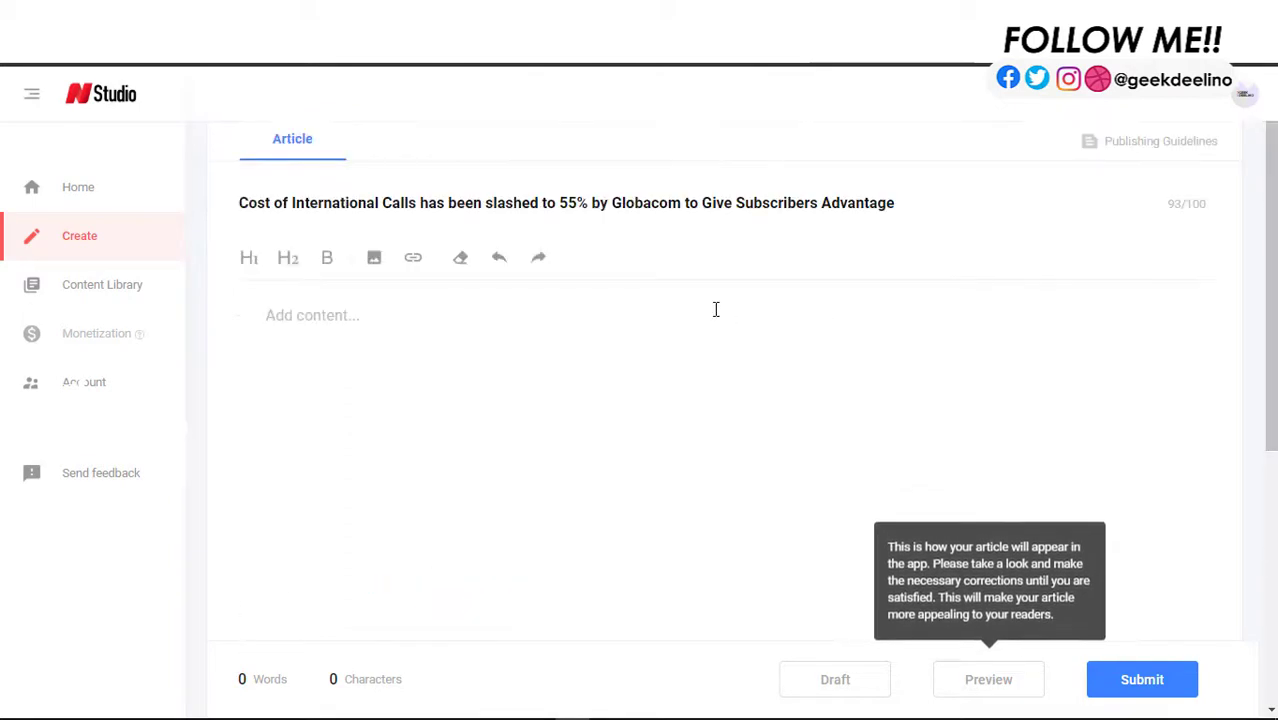
pyautogui.press('Return')
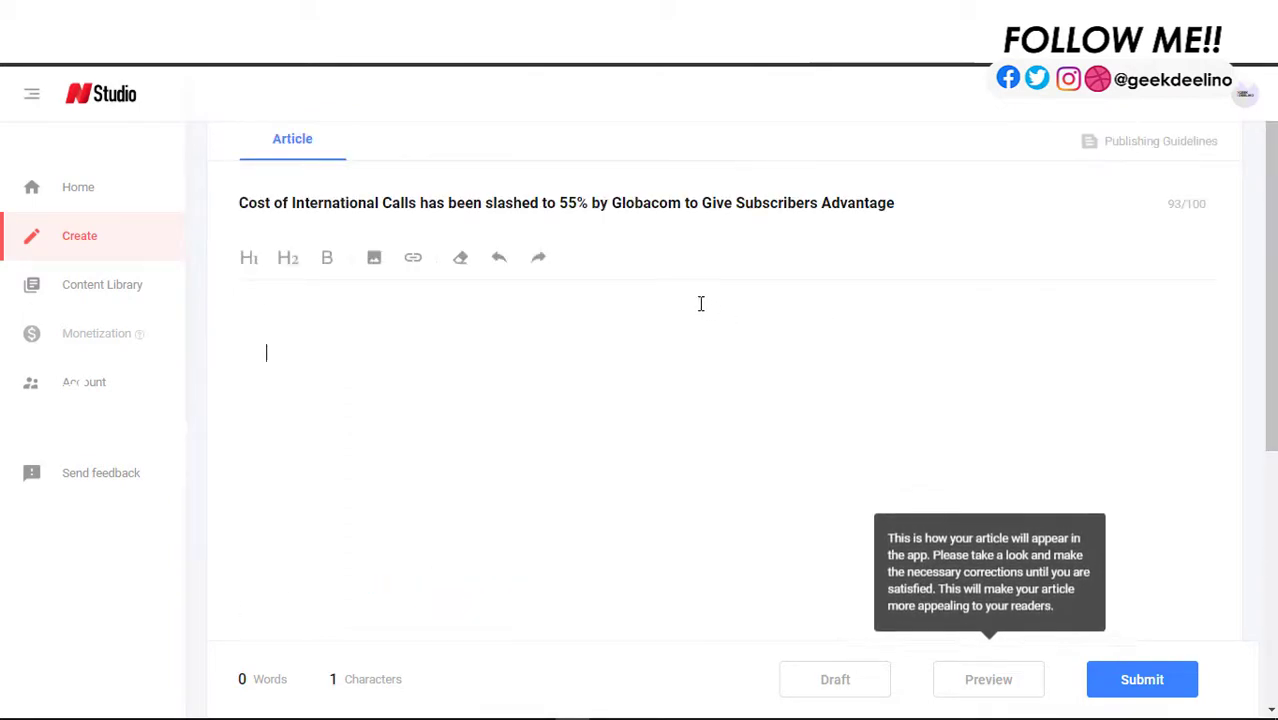
pyautogui.click(374, 257)
pyautogui.click(643, 376)
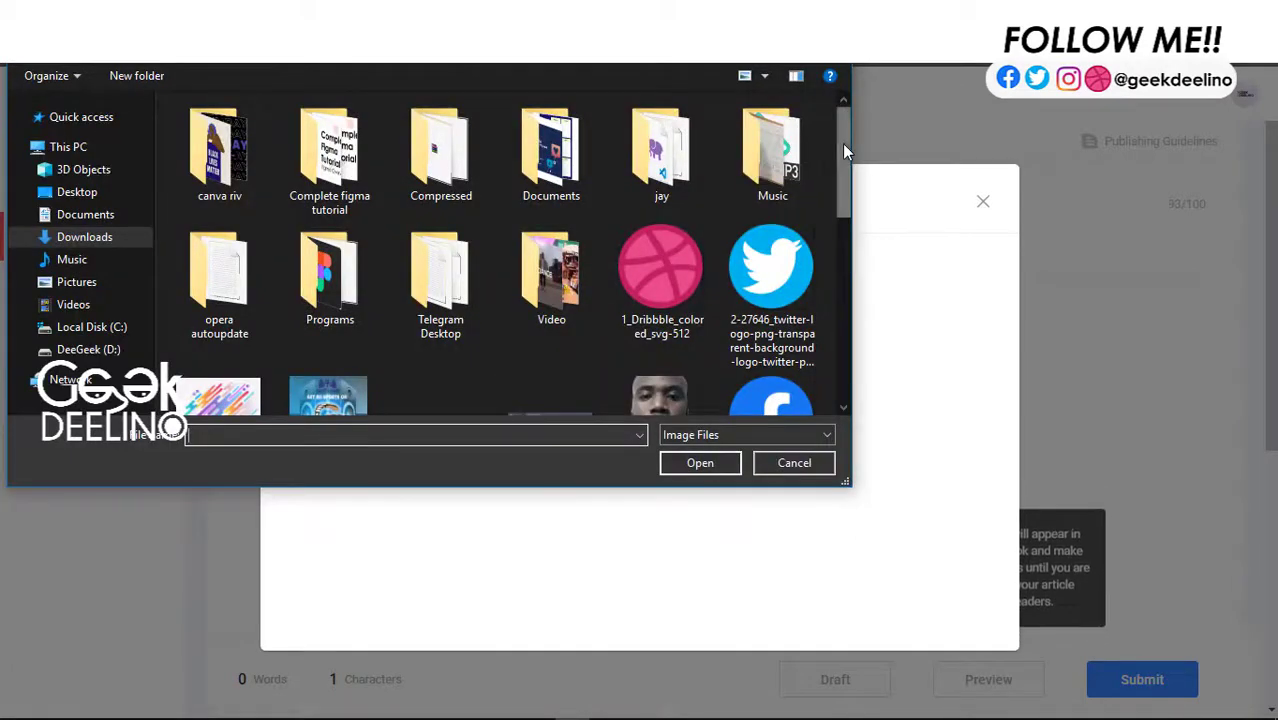
pyautogui.scroll(-5, 844, 150)
pyautogui.doubleClick(549, 313)
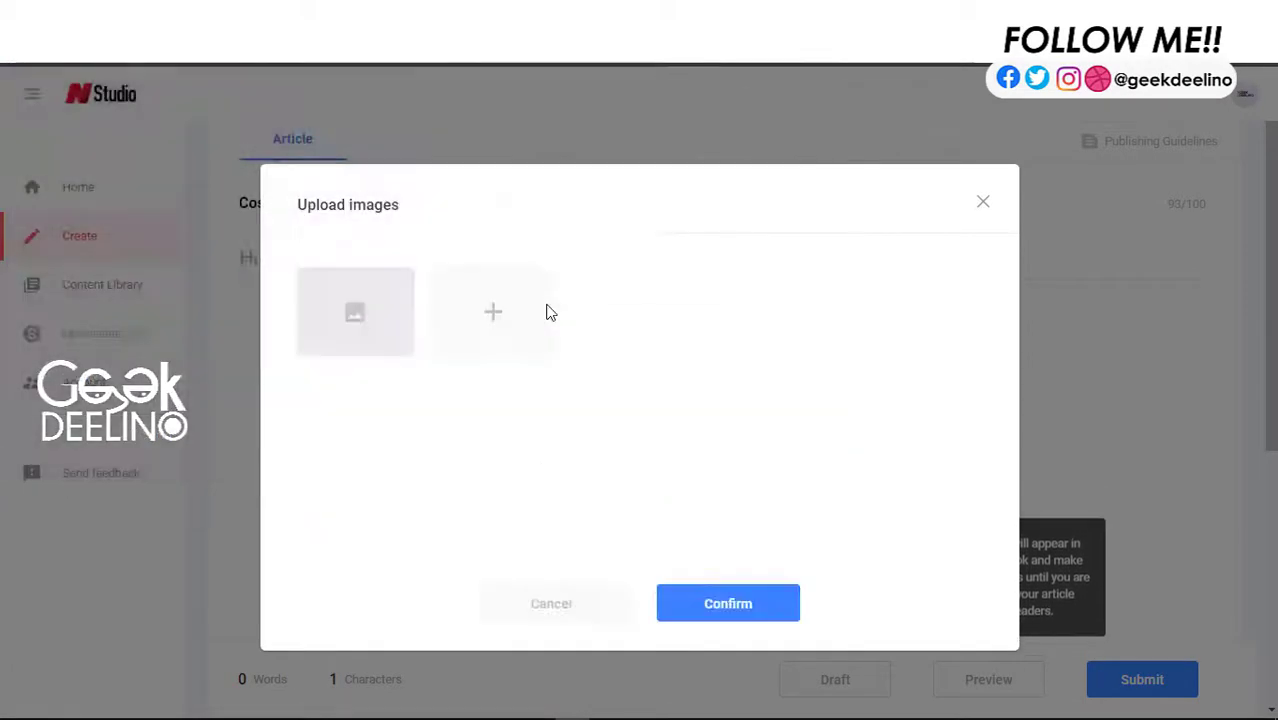
pyautogui.click(730, 603)
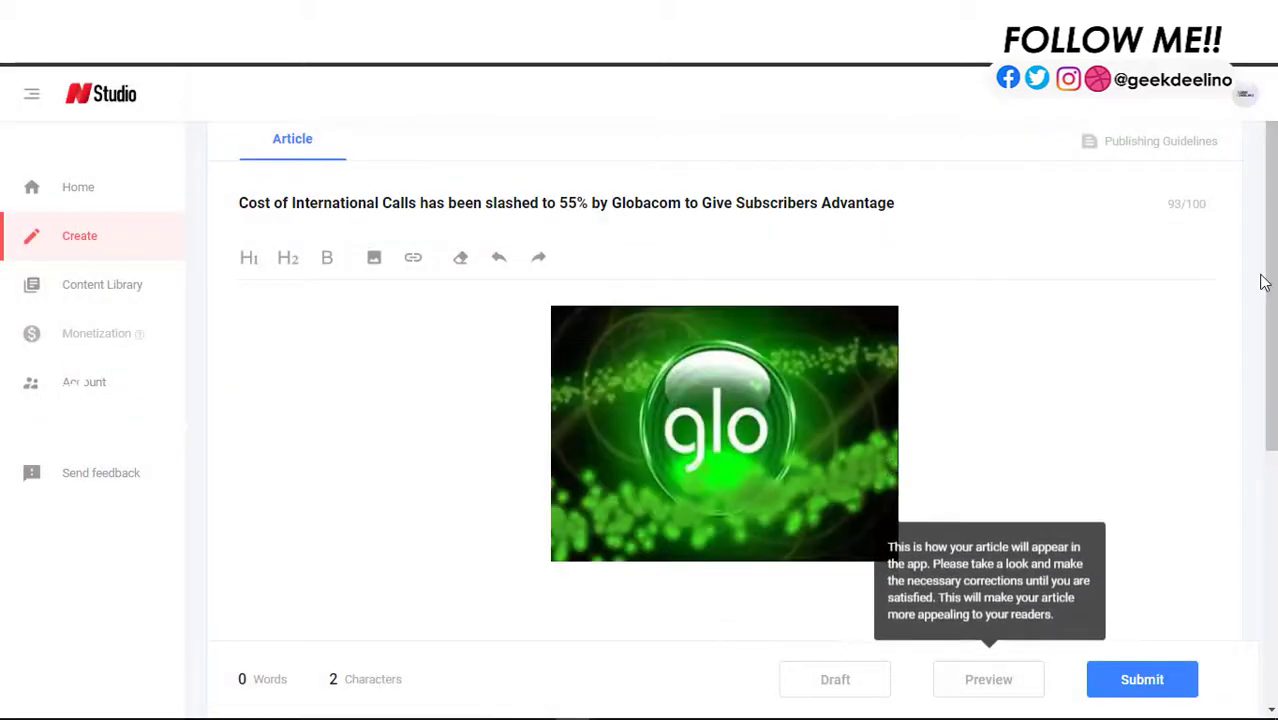
# Write the article body below the image, describing Globacom's international tariff cut and listing the new per-minute call rates by country.
pyautogui.scroll(-3, 1270, 272)
pyautogui.click(590, 388)
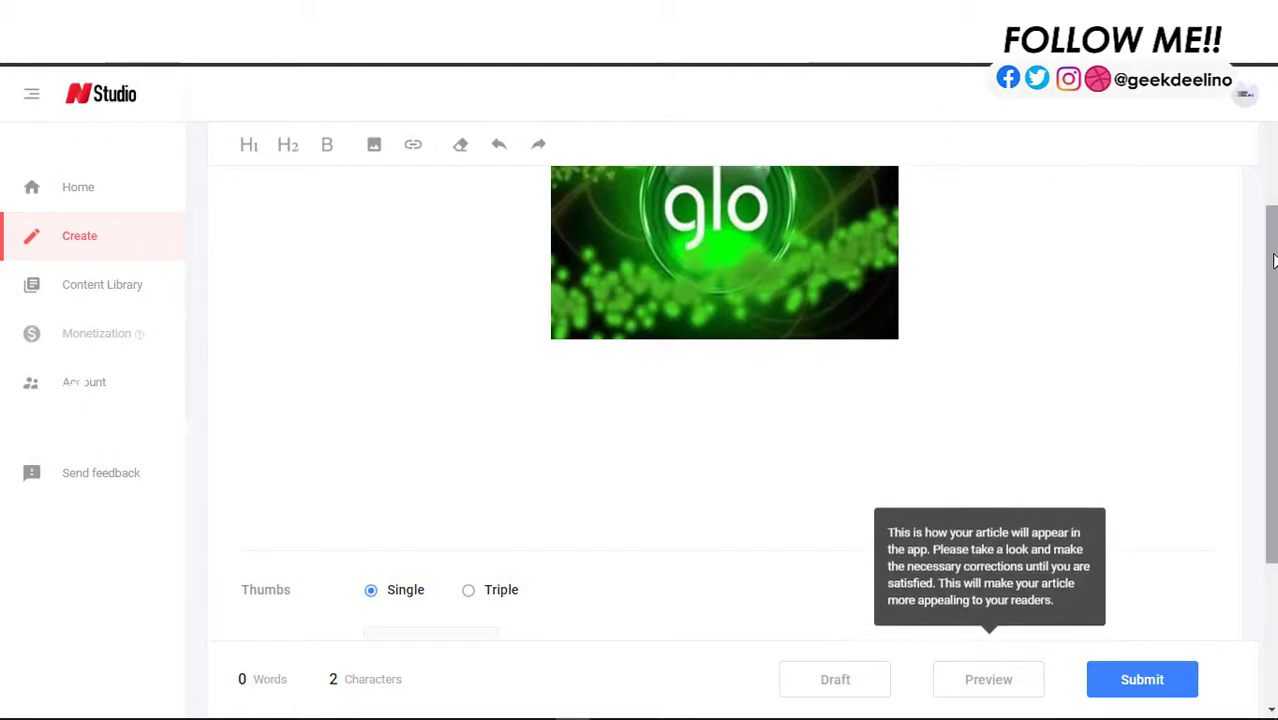
pyautogui.moveTo(1270, 264); pyautogui.dragTo(859, 100)
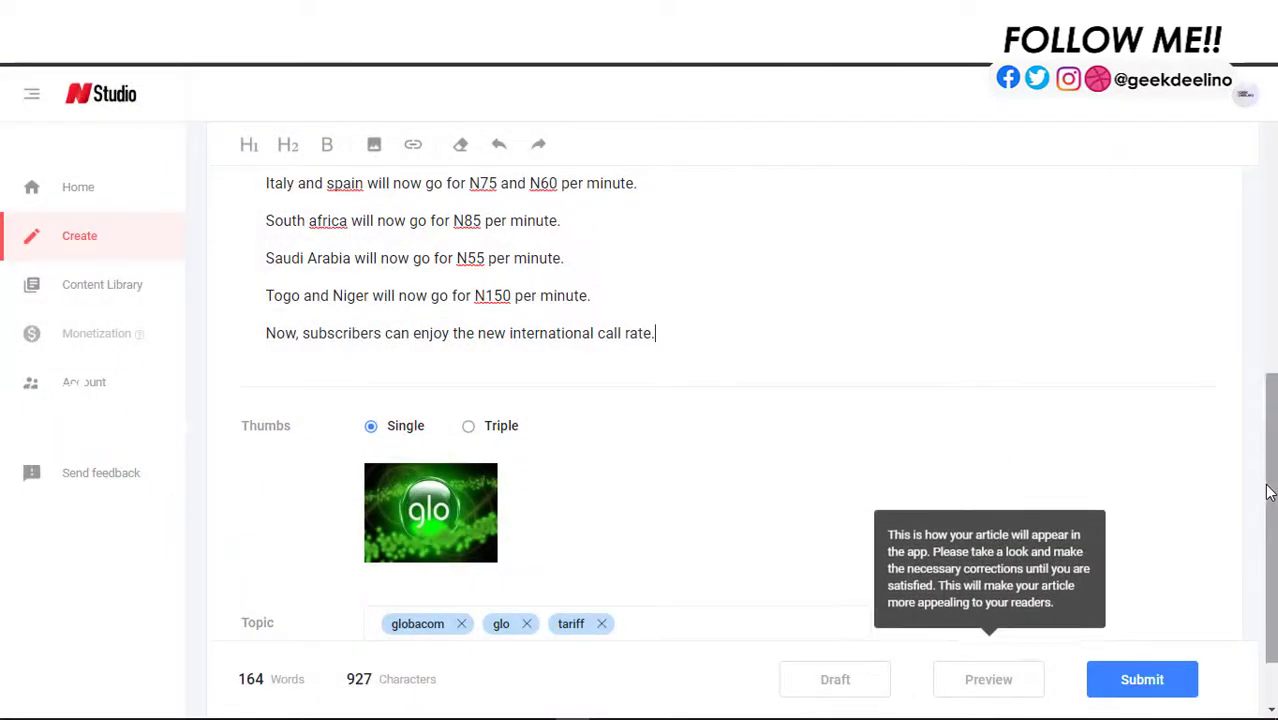
# Review the written article text and compare it with the call rates in the Nairametrics article.
pyautogui.scroll(5, 1268, 492)
pyautogui.scroll(-1, 767, 439)
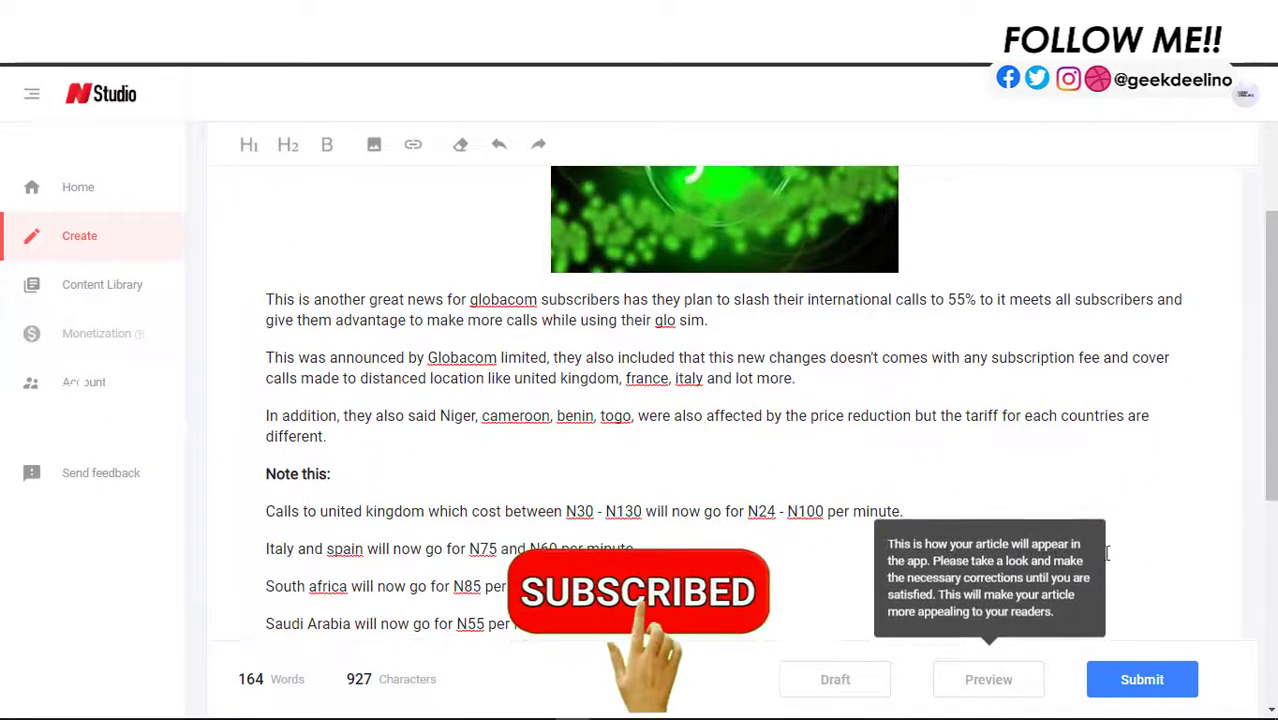
pyautogui.scroll(-1, 767, 439)
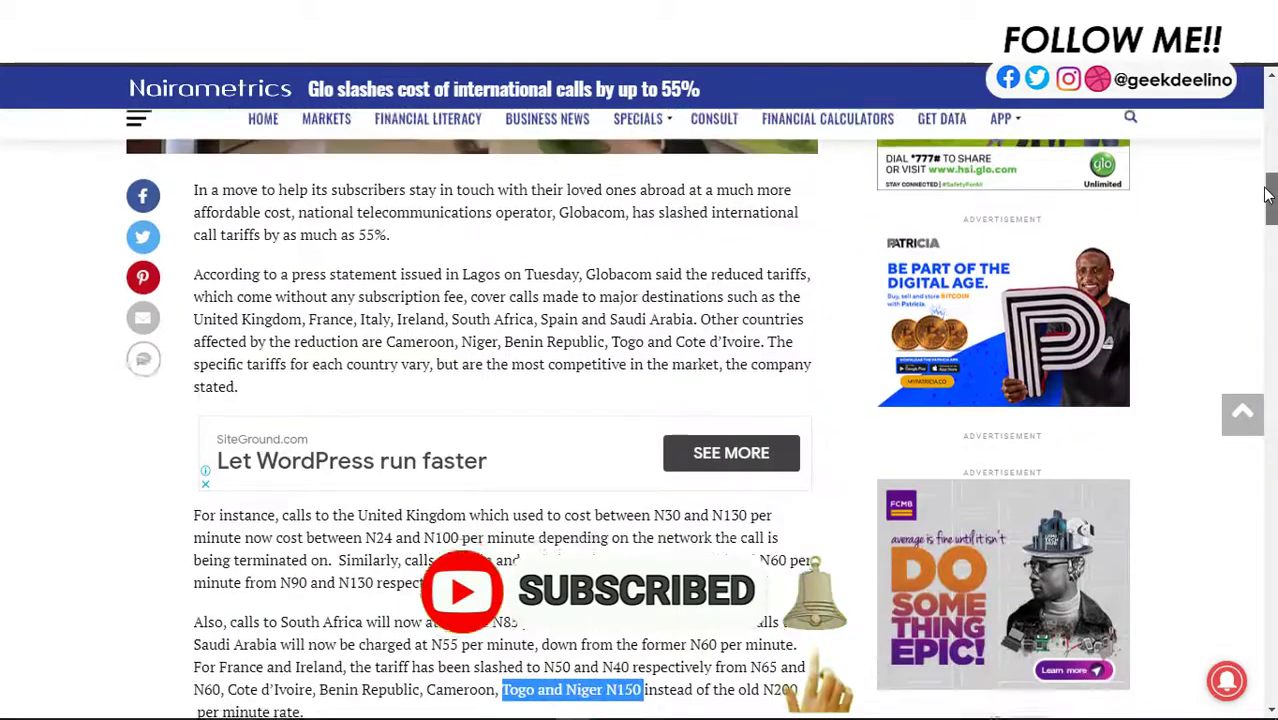
# Compare the written article body with the call rates and remaining paragraphs of the Nairametrics story.
pyautogui.scroll(1, 1265, 198)
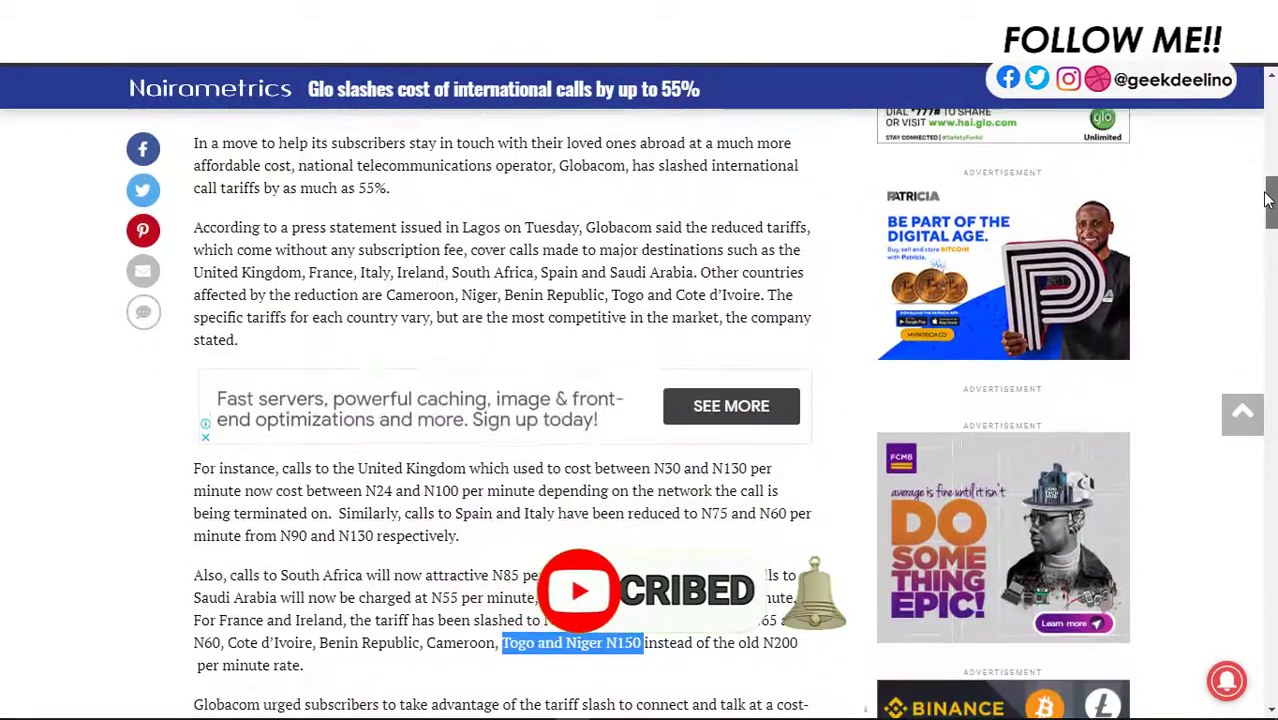
pyautogui.scroll(-5, 1265, 198)
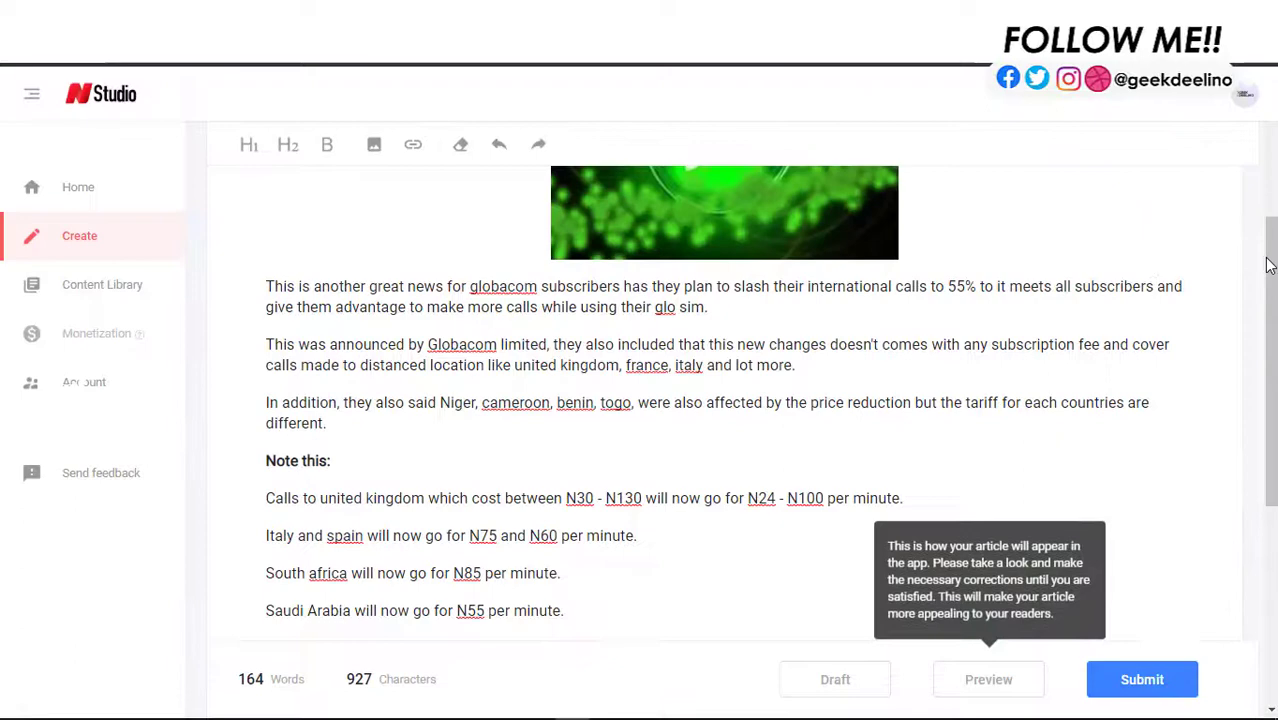
pyautogui.moveTo(1268, 265); pyautogui.dragTo(1270, 283)
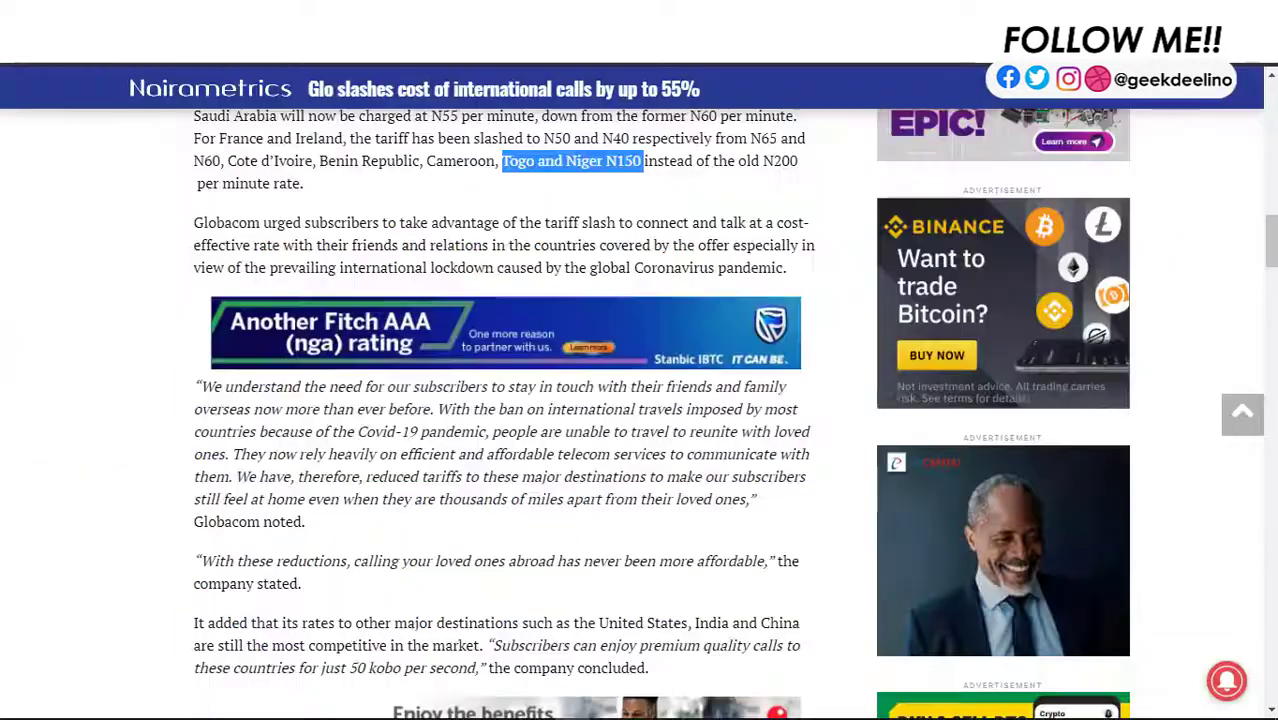
pyautogui.click(629, 243)
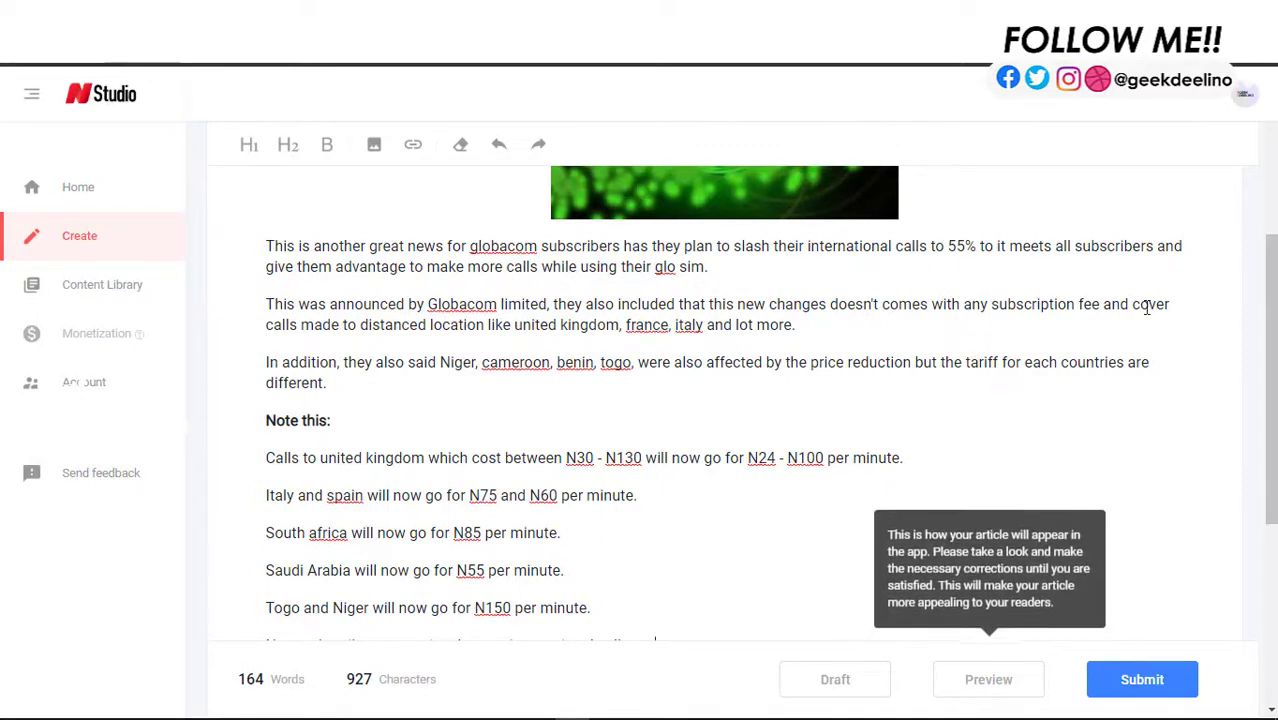
pyautogui.scroll(-3, 320, 214)
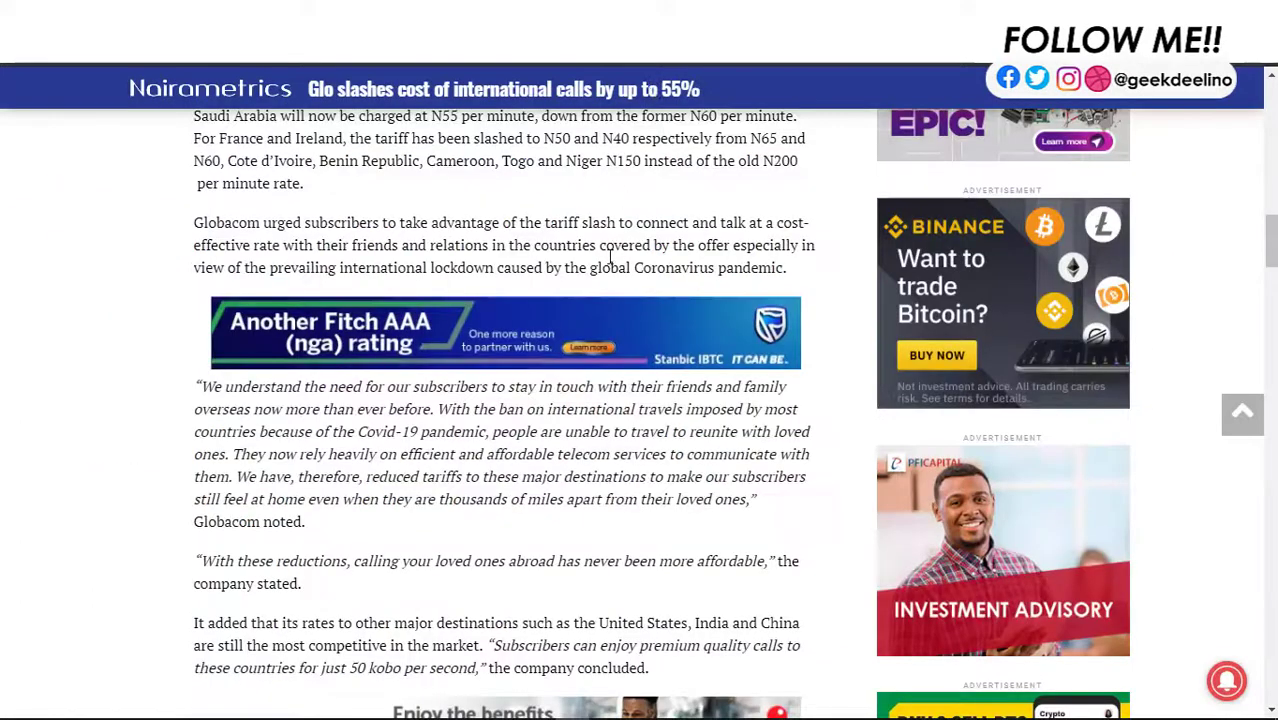
pyautogui.scroll(2, 610, 258)
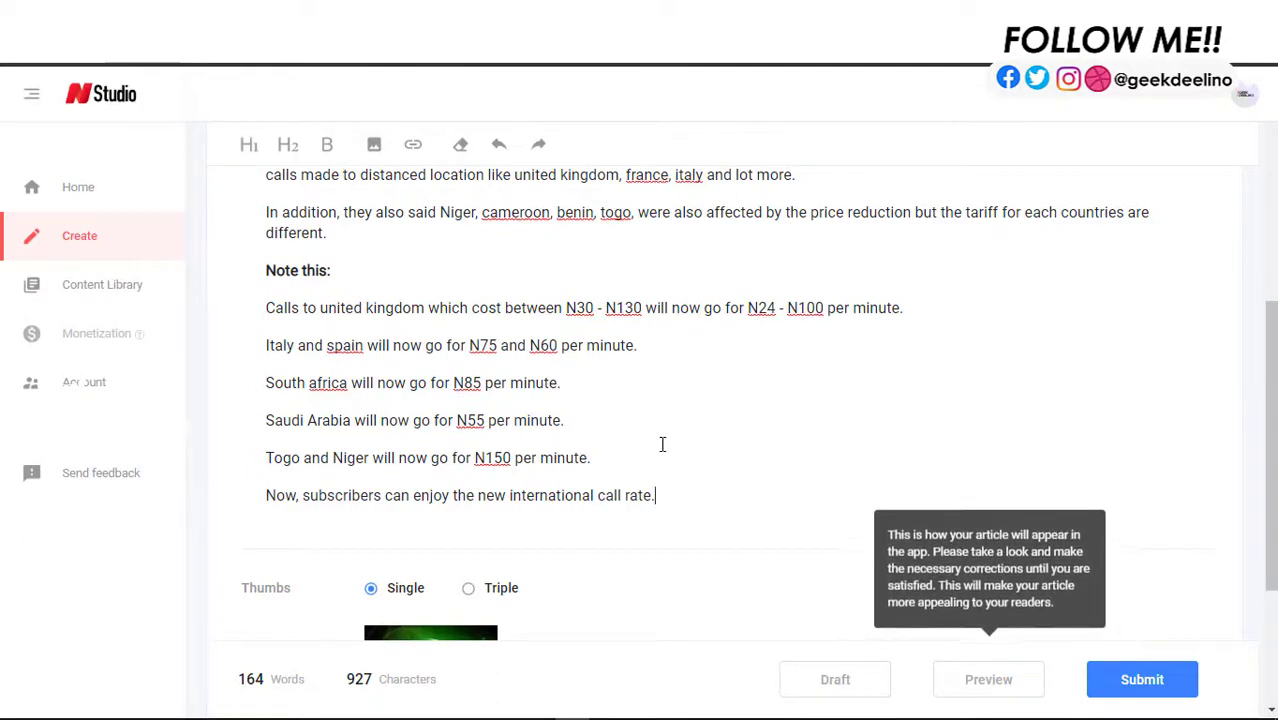
# Submit the finished Globacom article for review and dismiss the introductory tips on impressions and clicks.
pyautogui.scroll(-3, 640, 400)
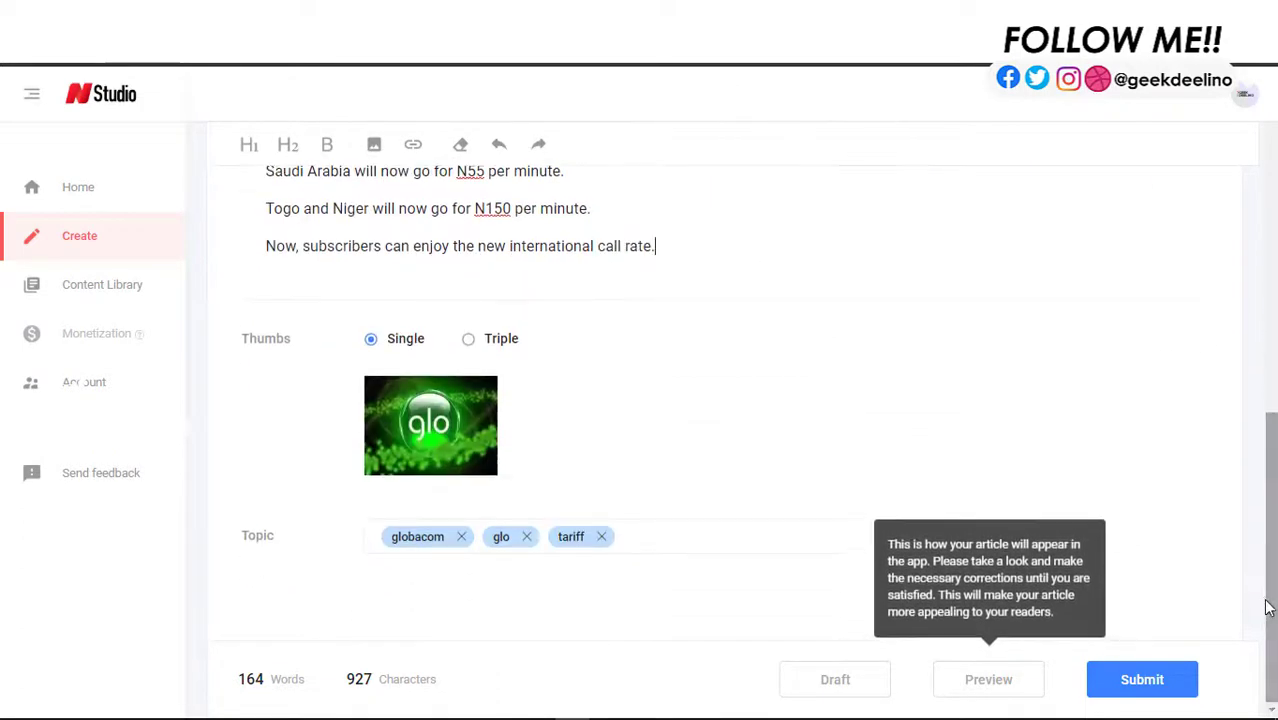
pyautogui.click(1150, 680)
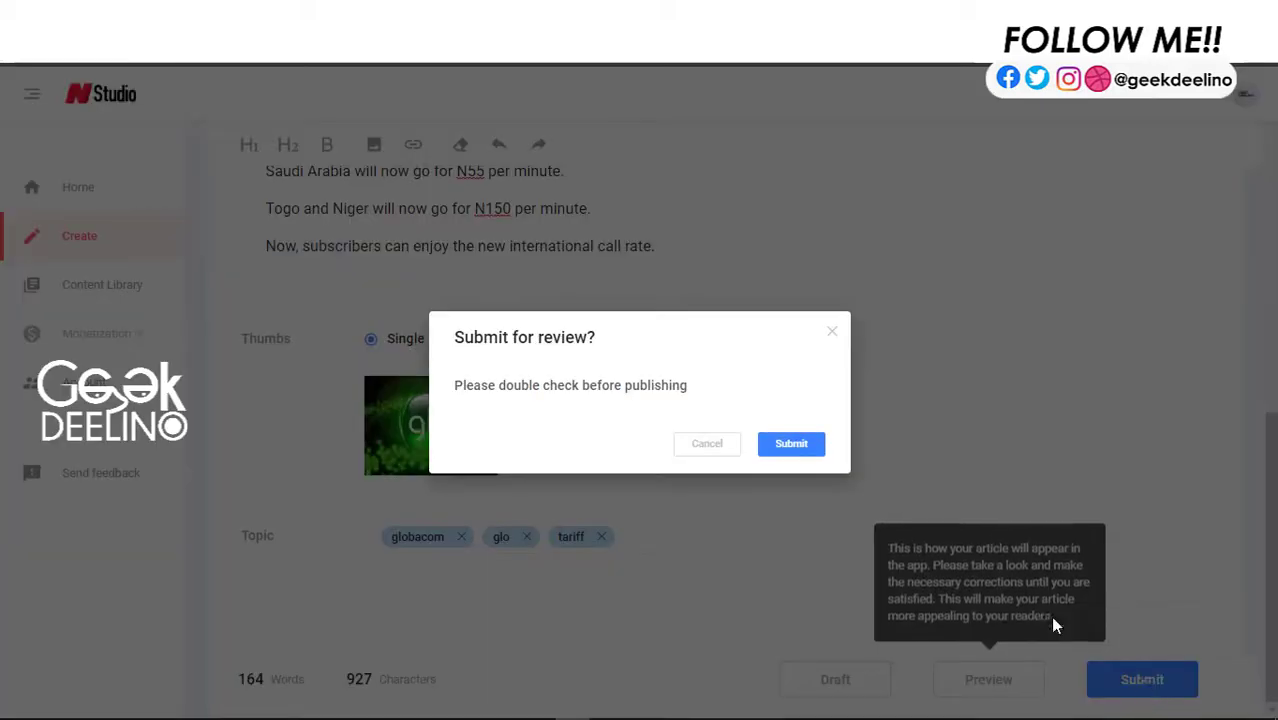
pyautogui.click(809, 454)
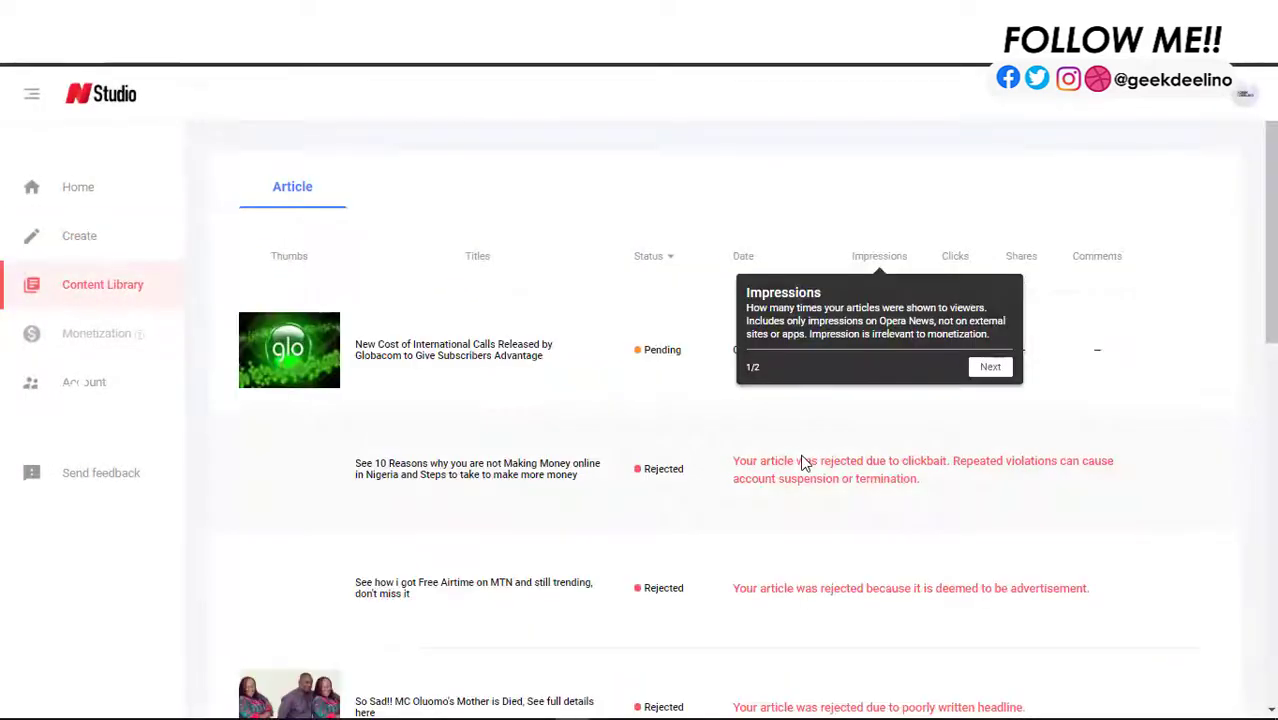
pyautogui.click(990, 368)
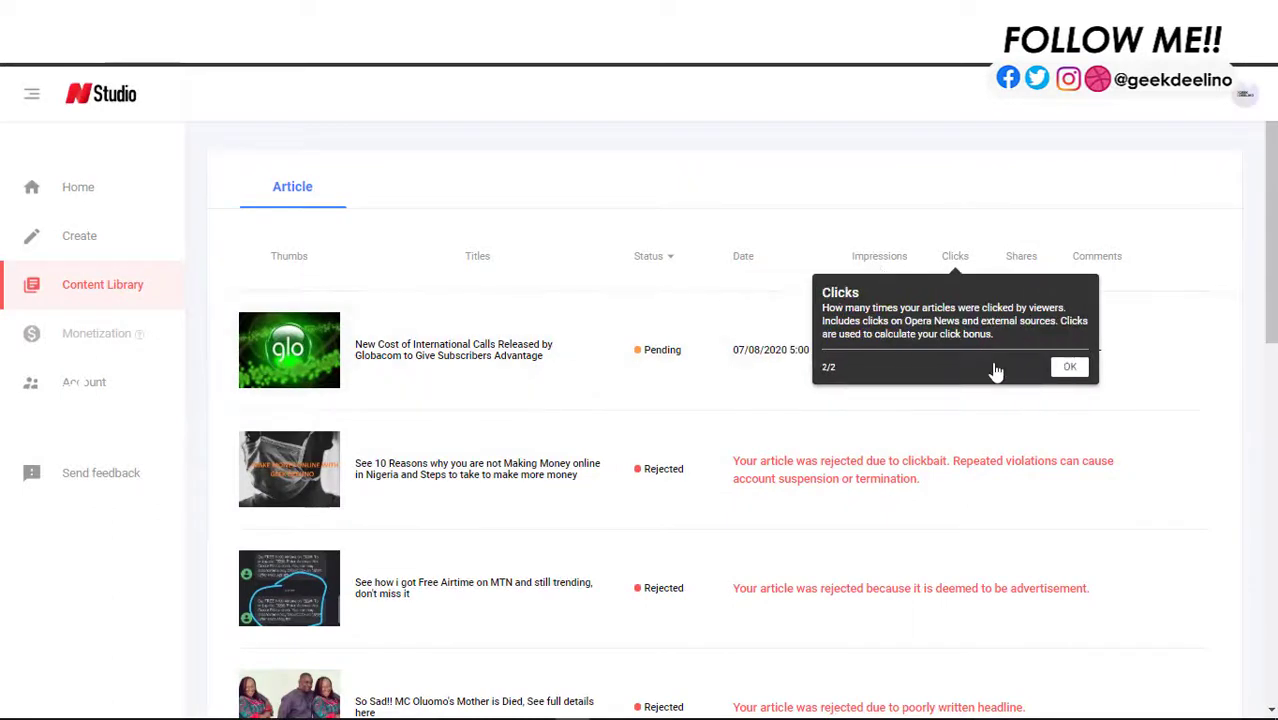
pyautogui.click(1070, 370)
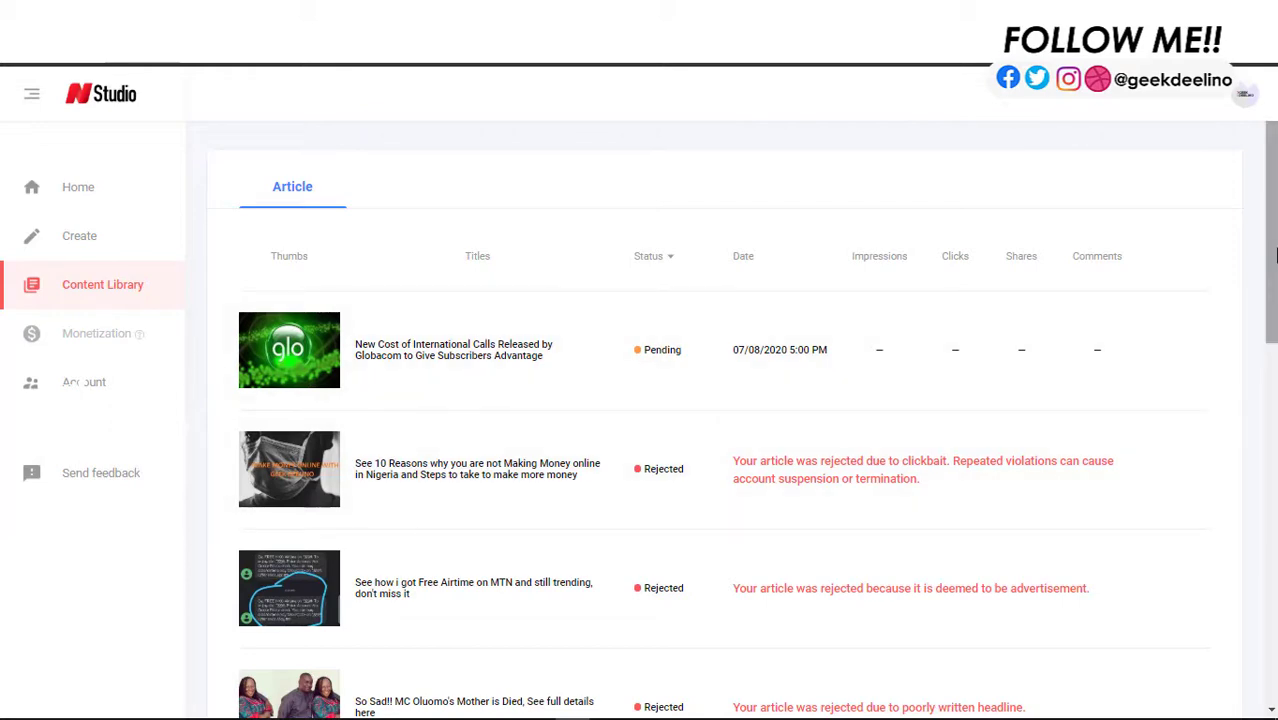
# Examine the article statuses, rejection reasons and statistics on the first page of the content library.
pyautogui.moveTo(1274, 265); pyautogui.dragTo(1247, 616)
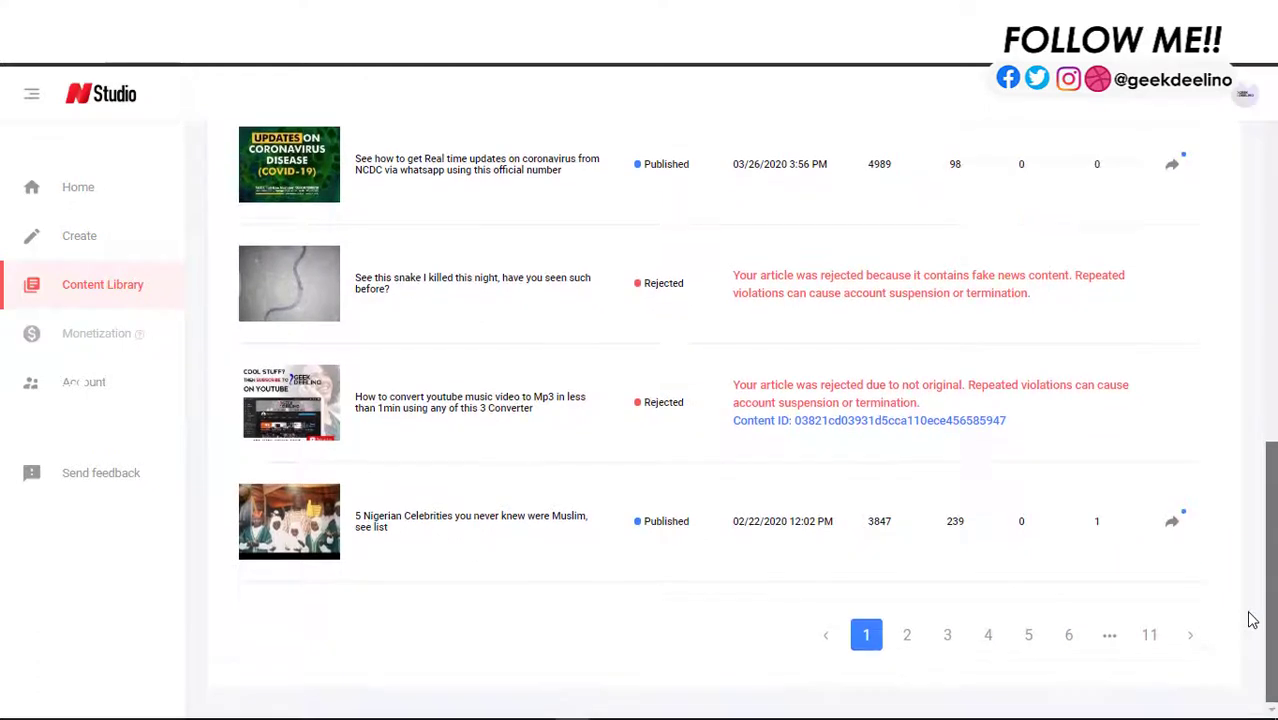
pyautogui.scroll(15, 1274, 607)
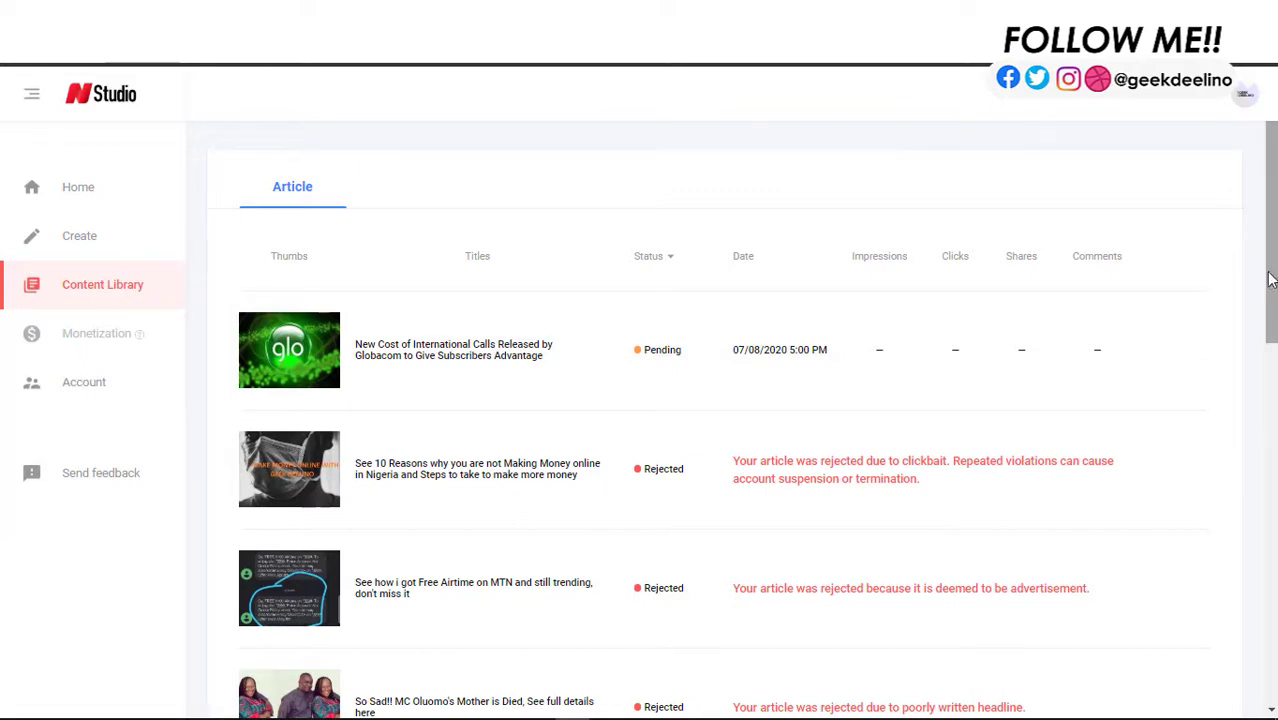
pyautogui.scroll(-15, 1270, 280)
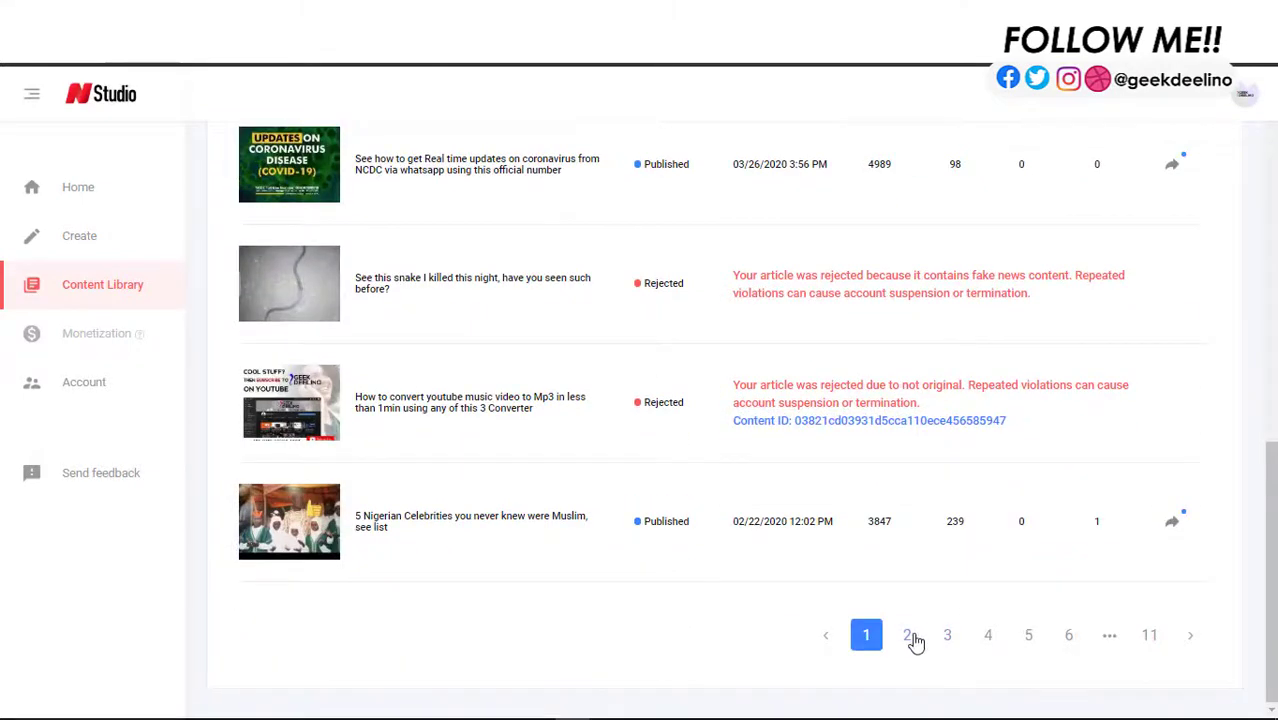
# Open page 2 of the content library and examine the status, impressions and clicks of its articles.
pyautogui.click(908, 636)
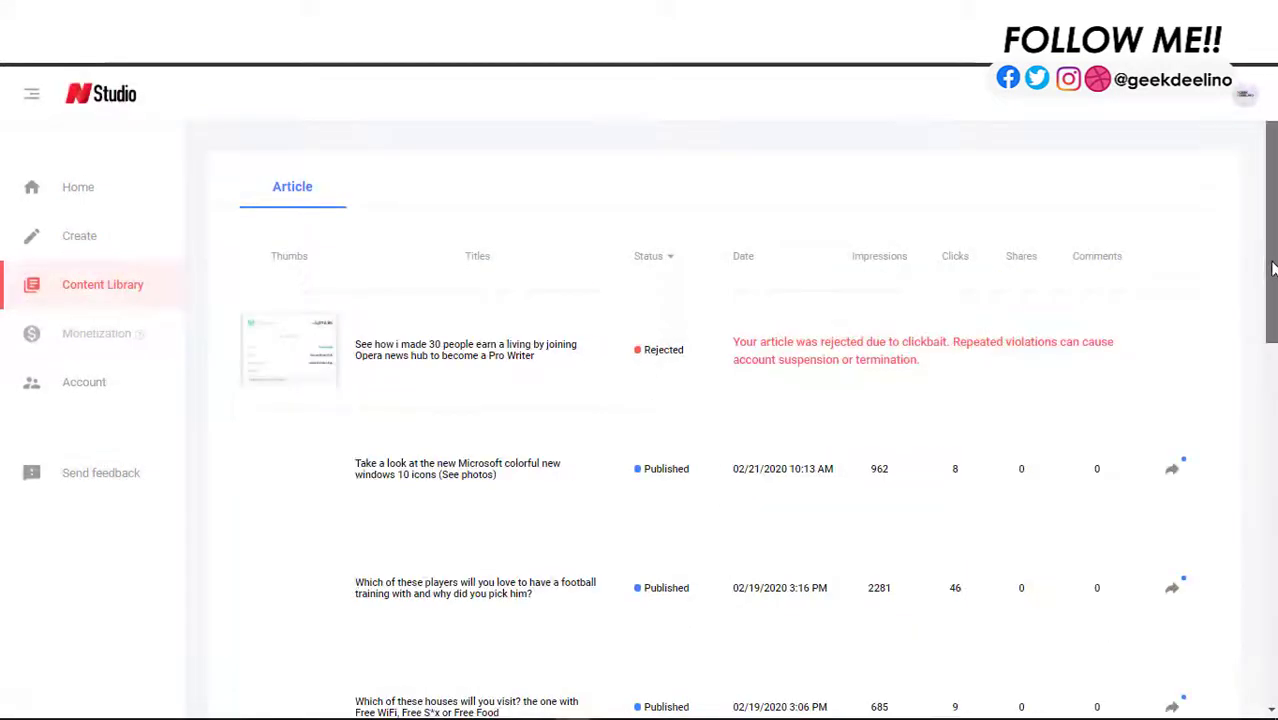
pyautogui.scroll(-3, 1272, 268)
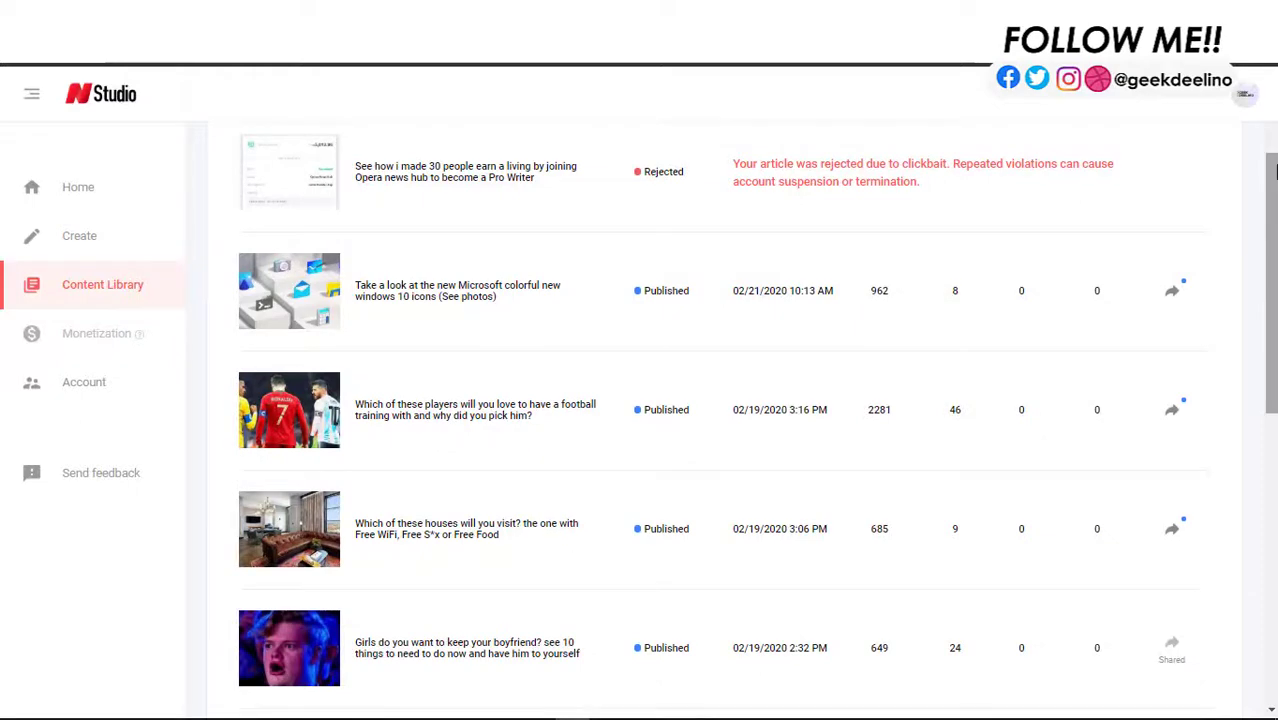
pyautogui.scroll(-3, 1274, 172)
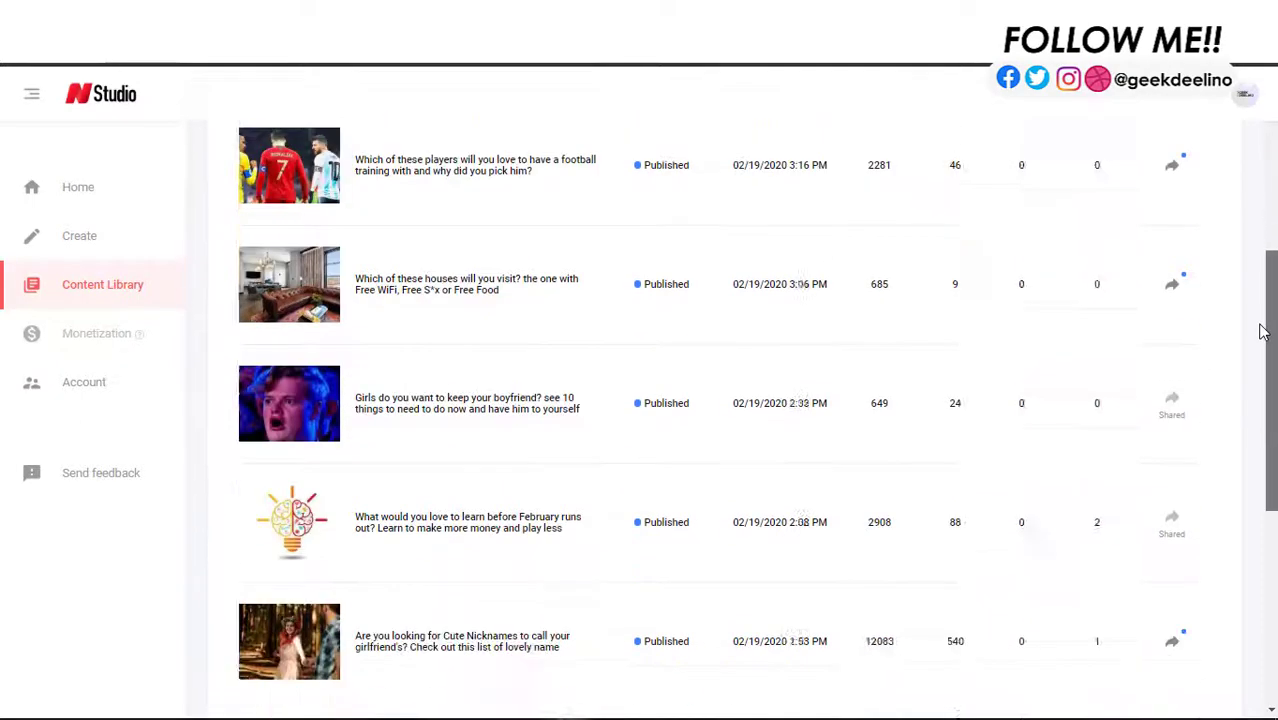
pyautogui.scroll(-5, 1262, 332)
pyautogui.scroll(3, 1252, 408)
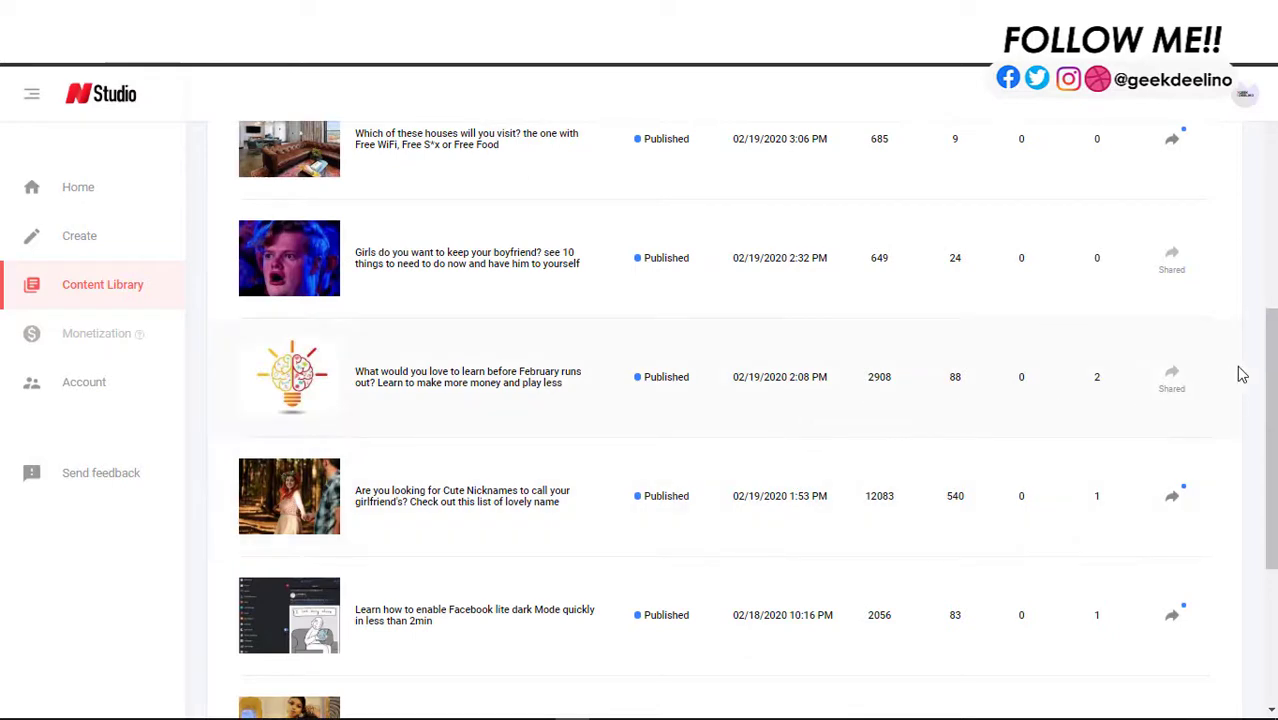
pyautogui.scroll(-4, 1004, 571)
# Look through the published and rejected articles on pages 3 and 4 of the content library.
pyautogui.click(949, 636)
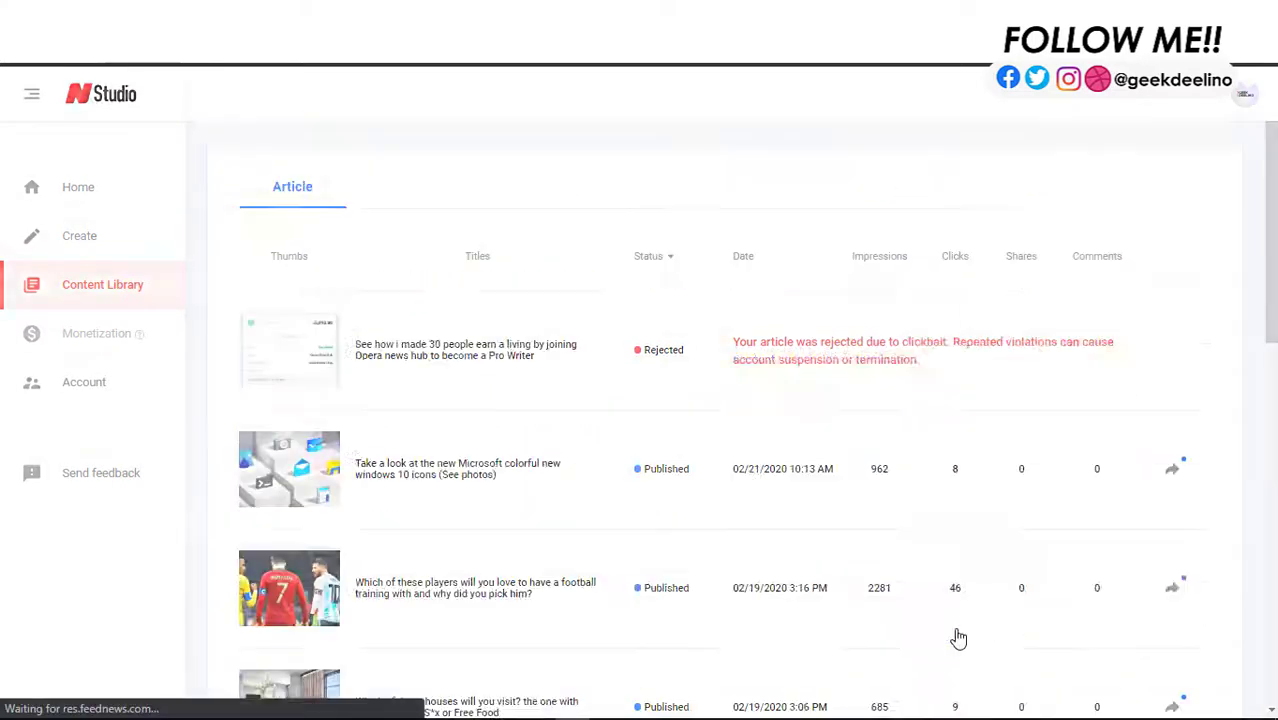
pyautogui.scroll(-1, 958, 500)
pyautogui.scroll(-7, 1250, 662)
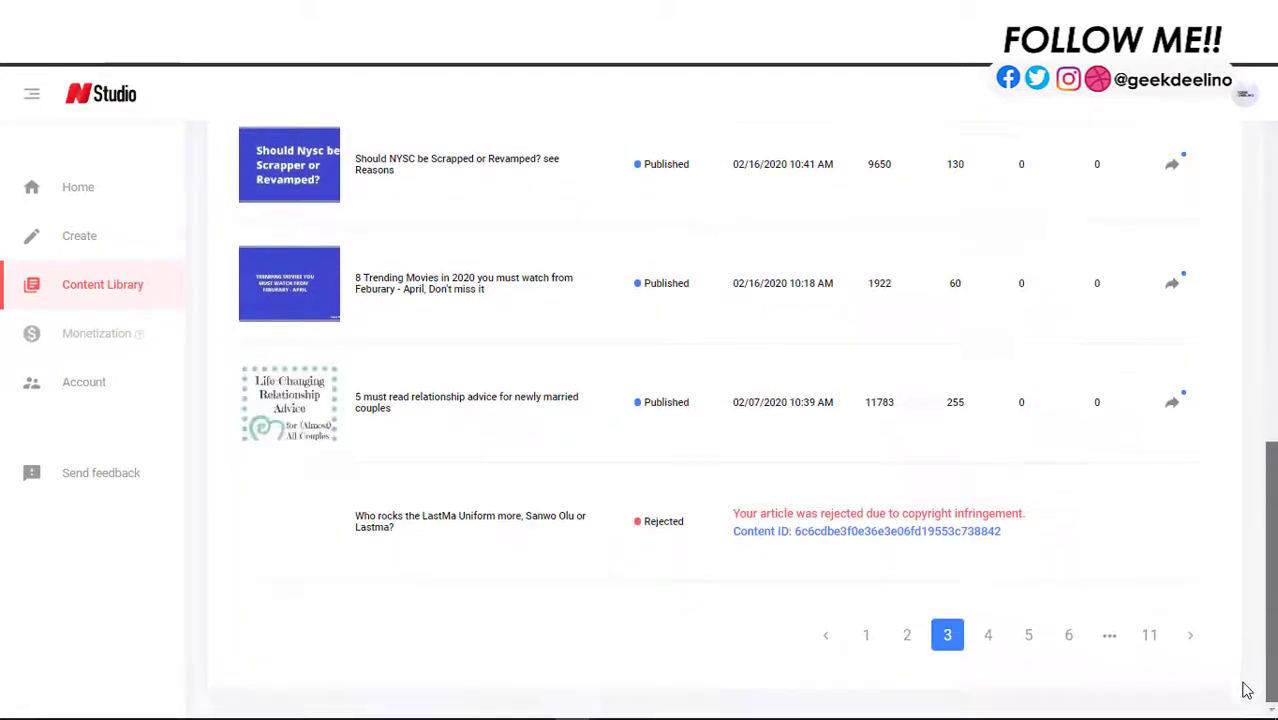
pyautogui.click(988, 637)
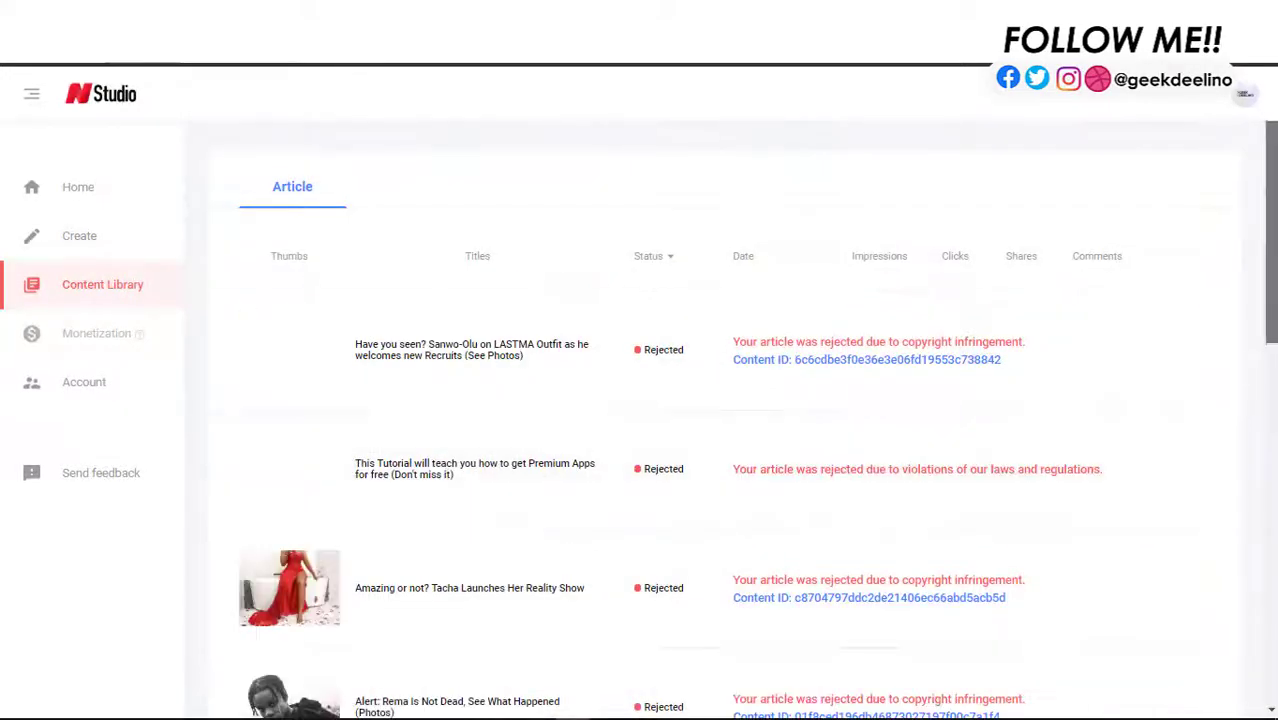
pyautogui.scroll(-8, 1244, 499)
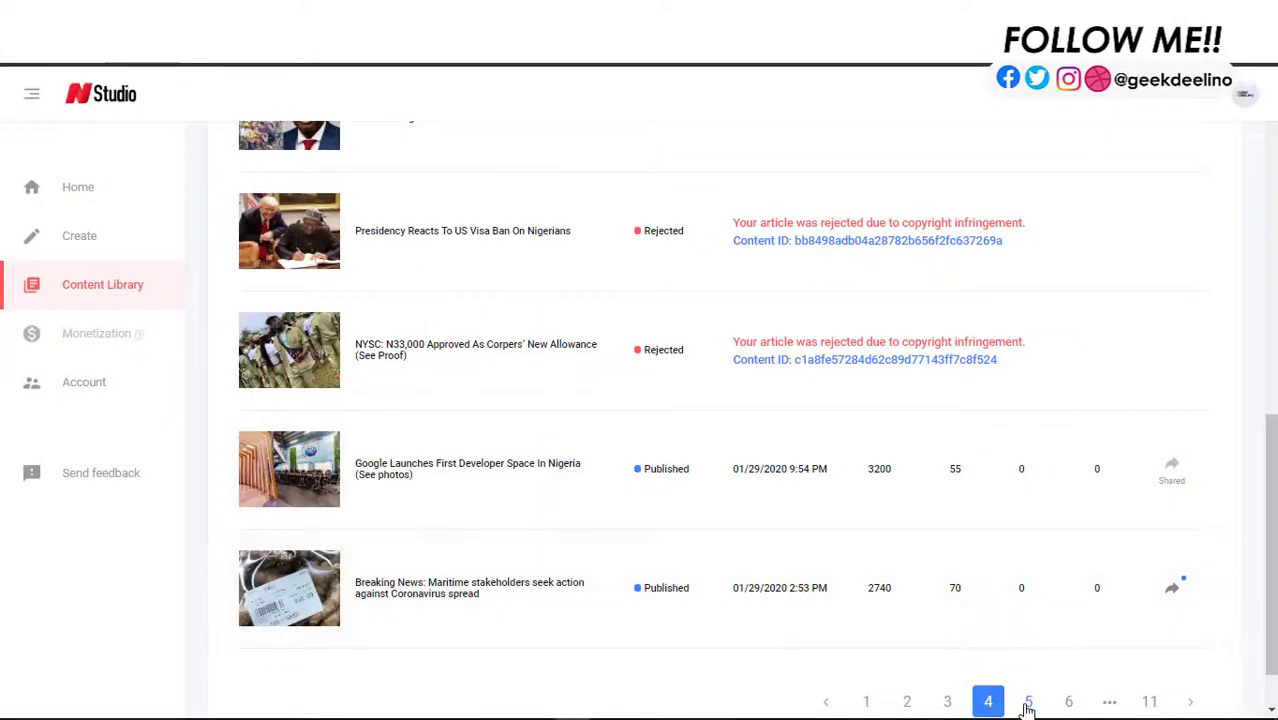
# Look through the impressions, clicks and rejection reasons of the articles on pages 5 and 6 of the content library.
pyautogui.click(1028, 702)
pyautogui.scroll(-3, 1268, 326)
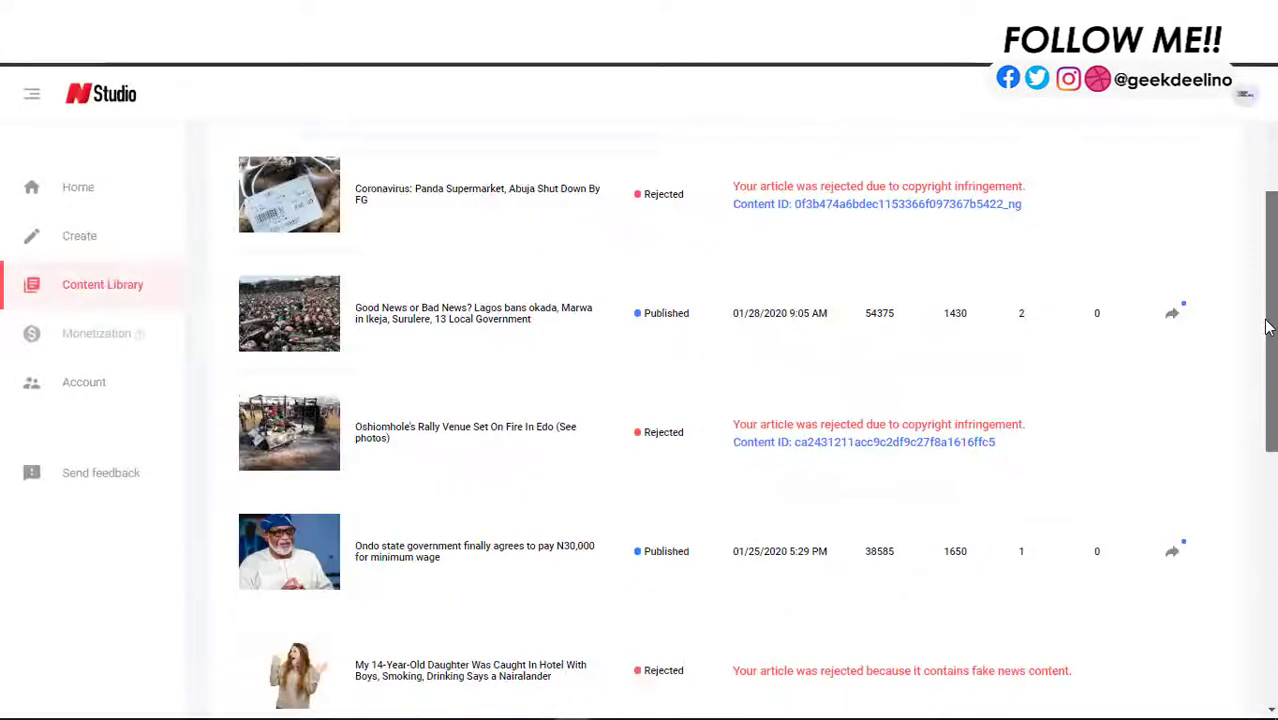
pyautogui.moveTo(1268, 326); pyautogui.dragTo(1236, 580)
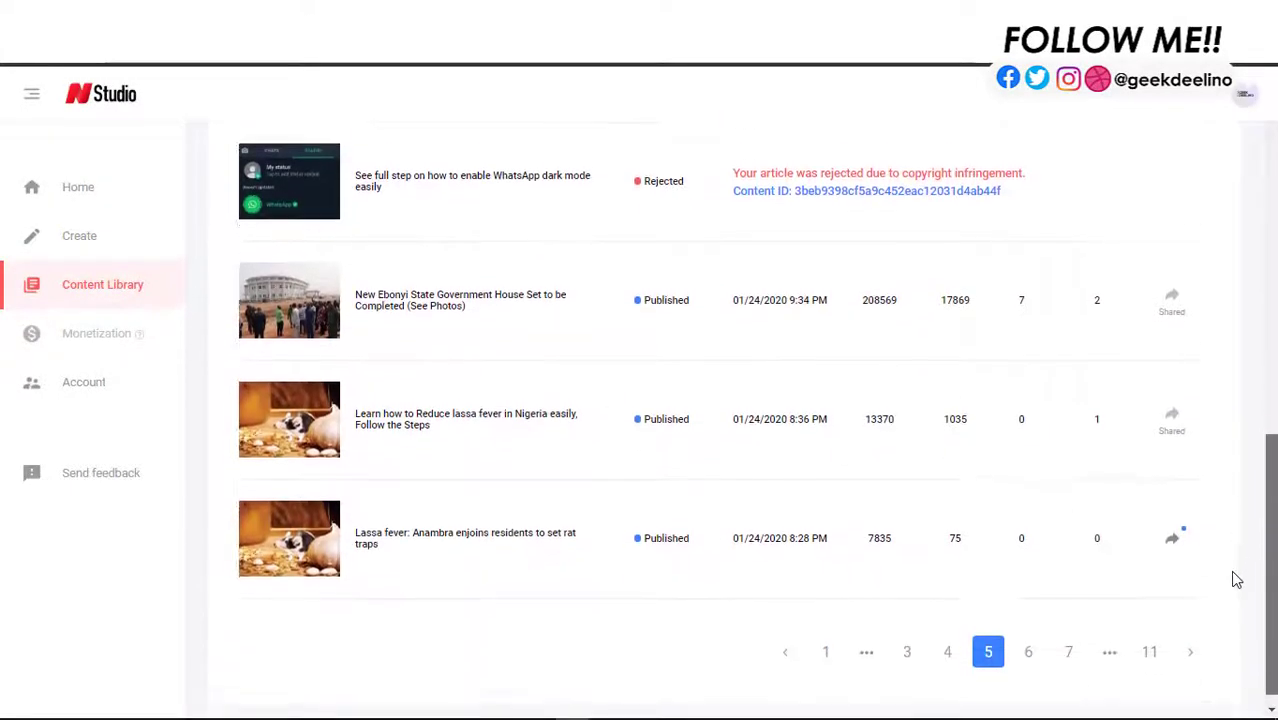
pyautogui.click(1029, 641)
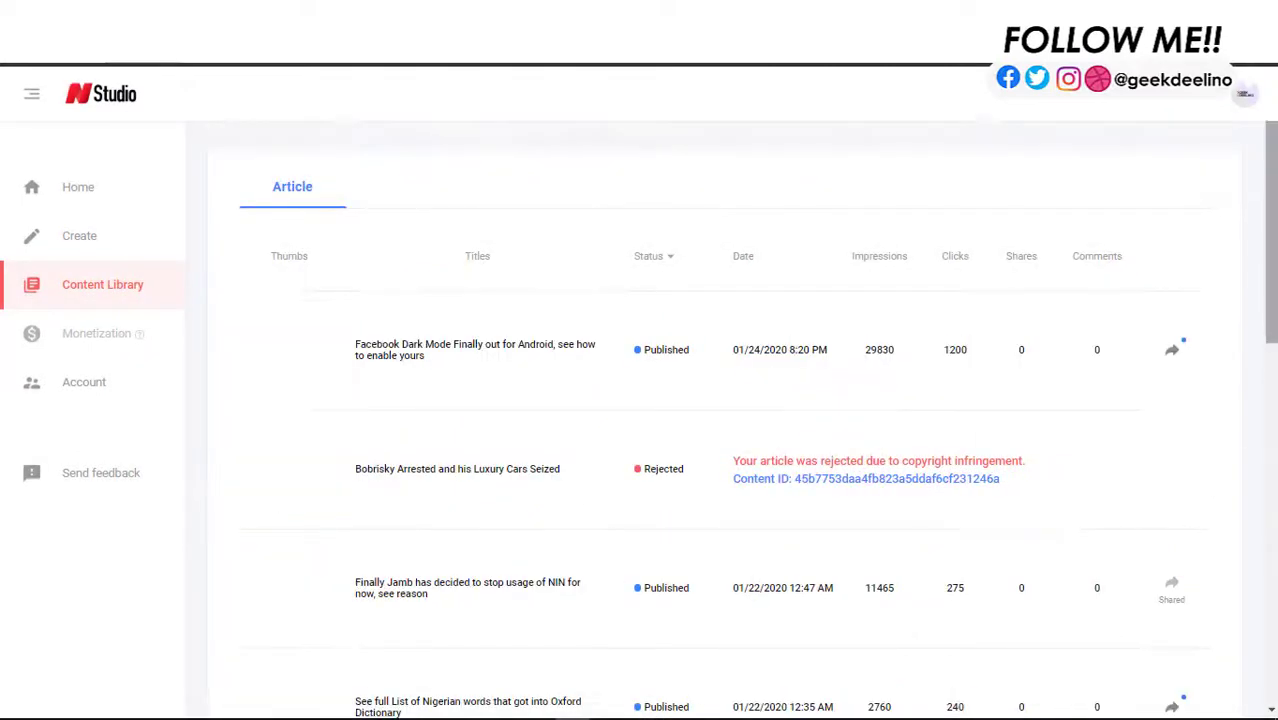
pyautogui.moveTo(1270, 243); pyautogui.dragTo(1262, 568)
# Examine the article statistics on page 7 of the content library and continue to the older articles.
pyautogui.click(1028, 637)
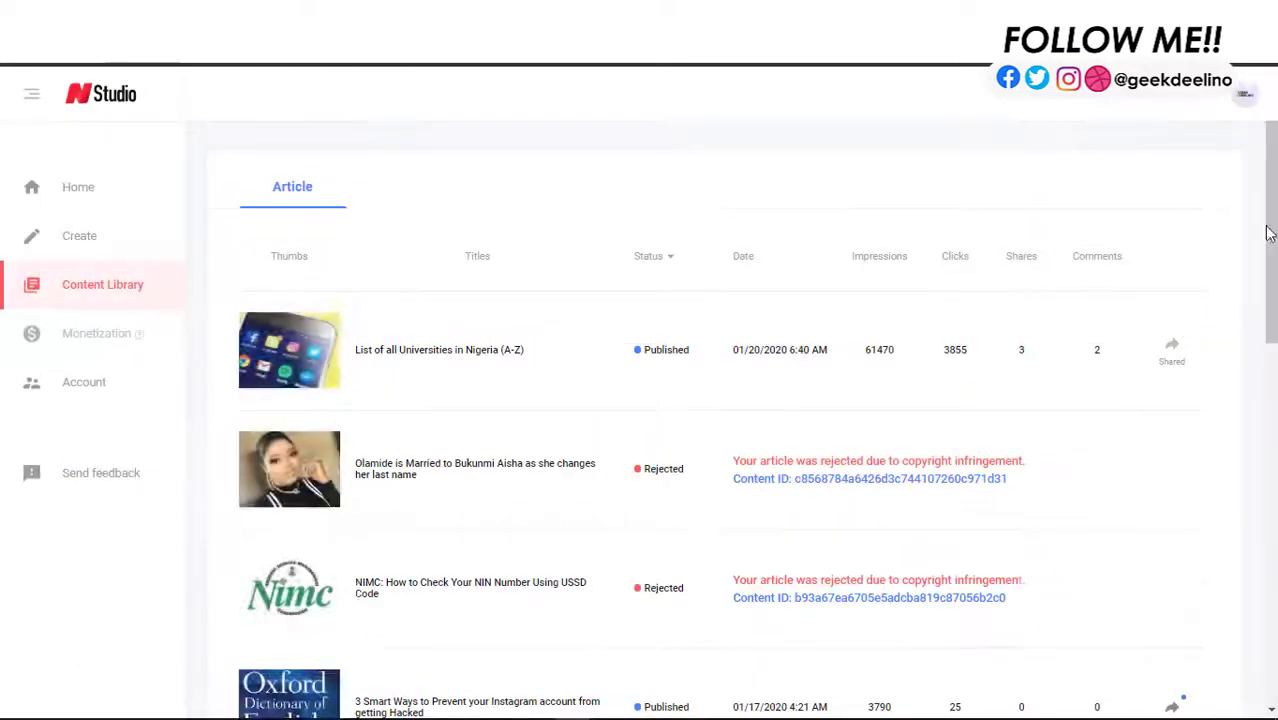
pyautogui.moveTo(1268, 225); pyautogui.dragTo(1138, 587)
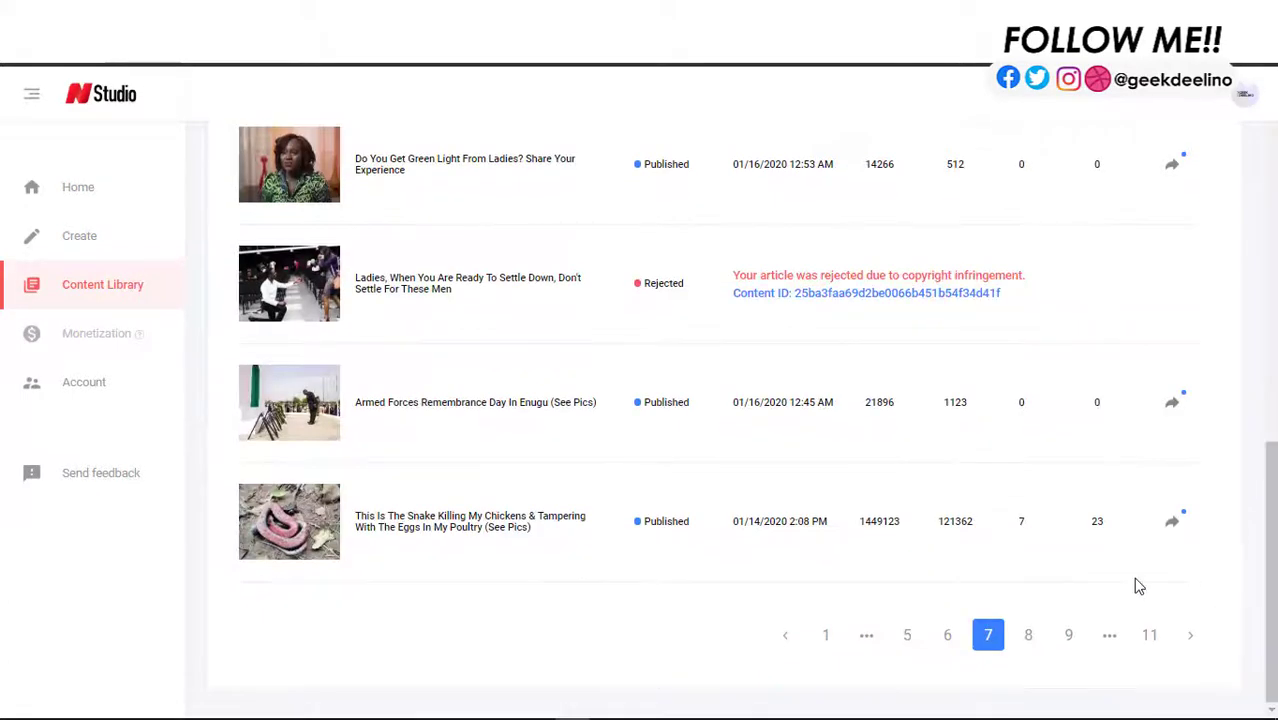
pyautogui.click(1030, 635)
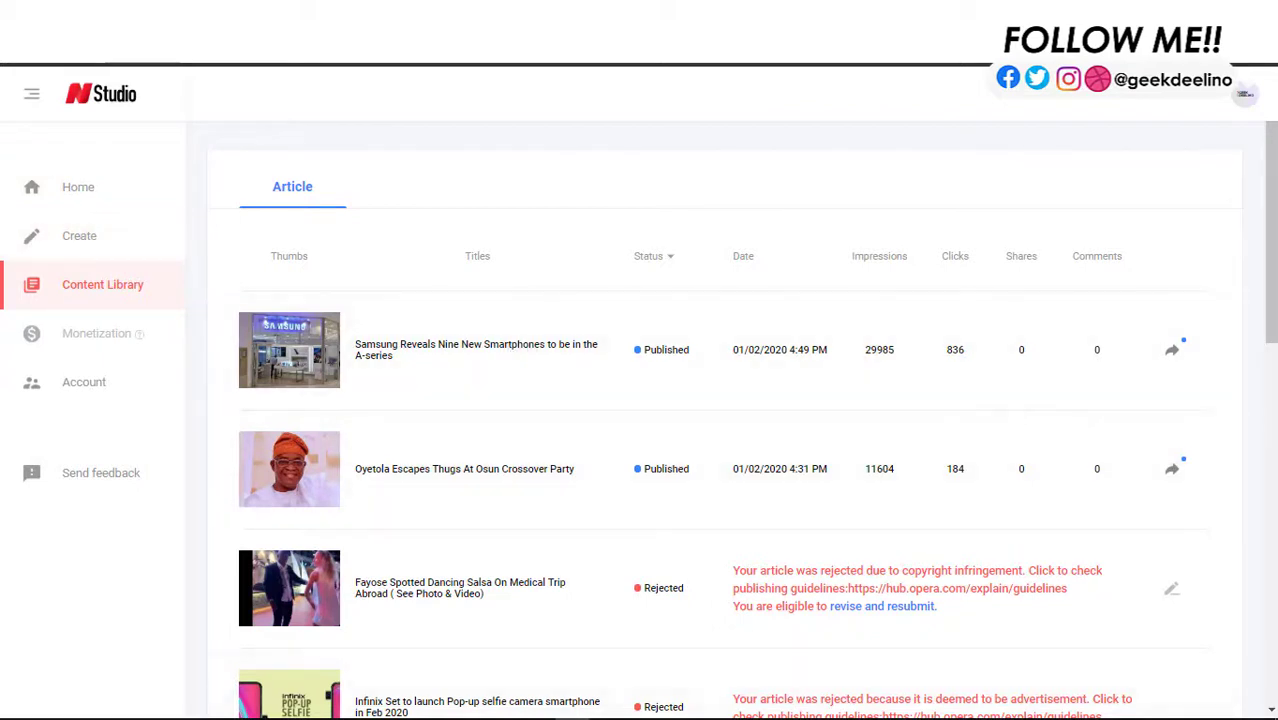
pyautogui.moveTo(560, 718)
pyautogui.click(642, 706)
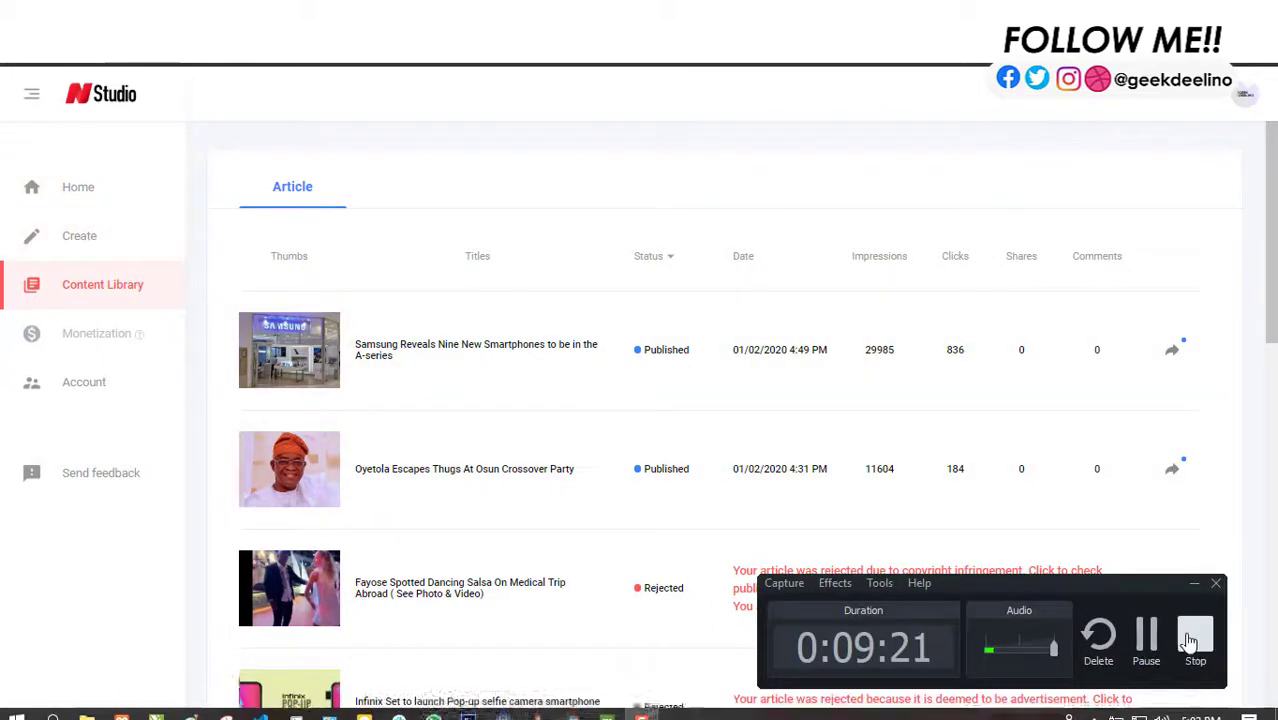